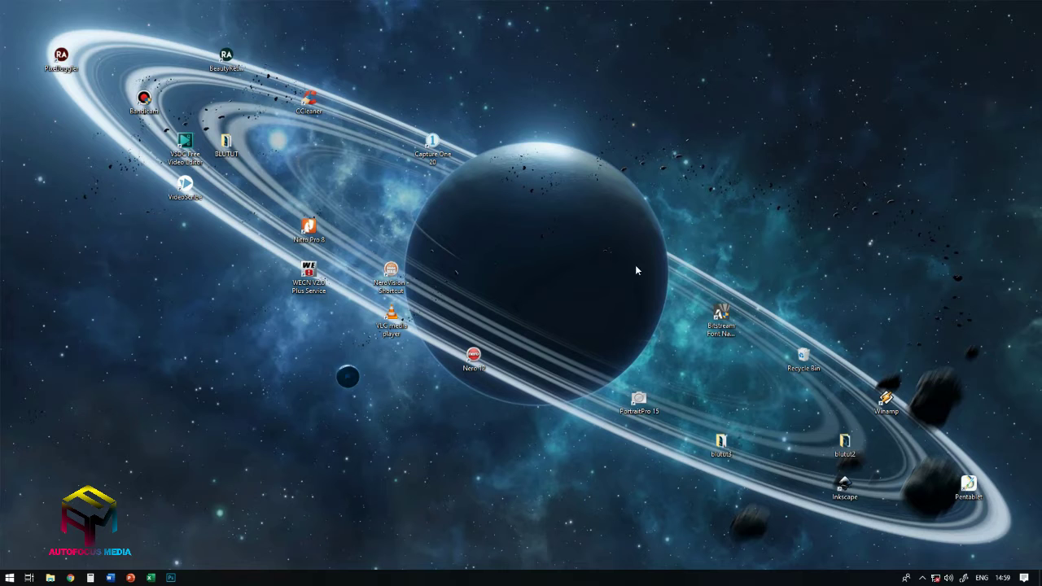
Step: Refresh the desktop and launch Photoshop from the taskbar
right_click(602, 169)
left_click(627, 199)
left_click(172, 578)
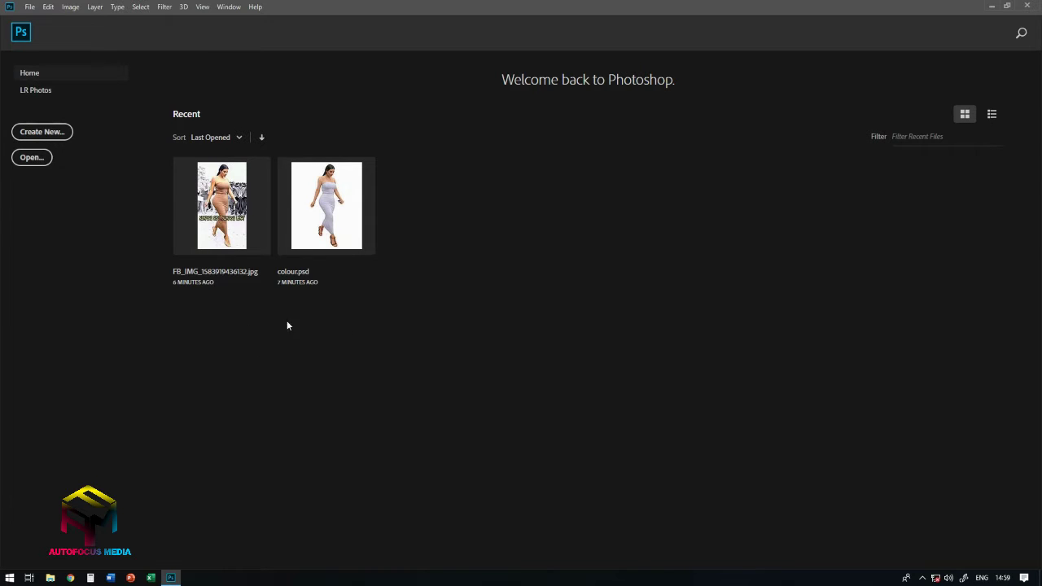
Step: Open FB_IMG_1583919436132.jpg from Recent, zoom in and out to inspect it, then close it
left_click(221, 225)
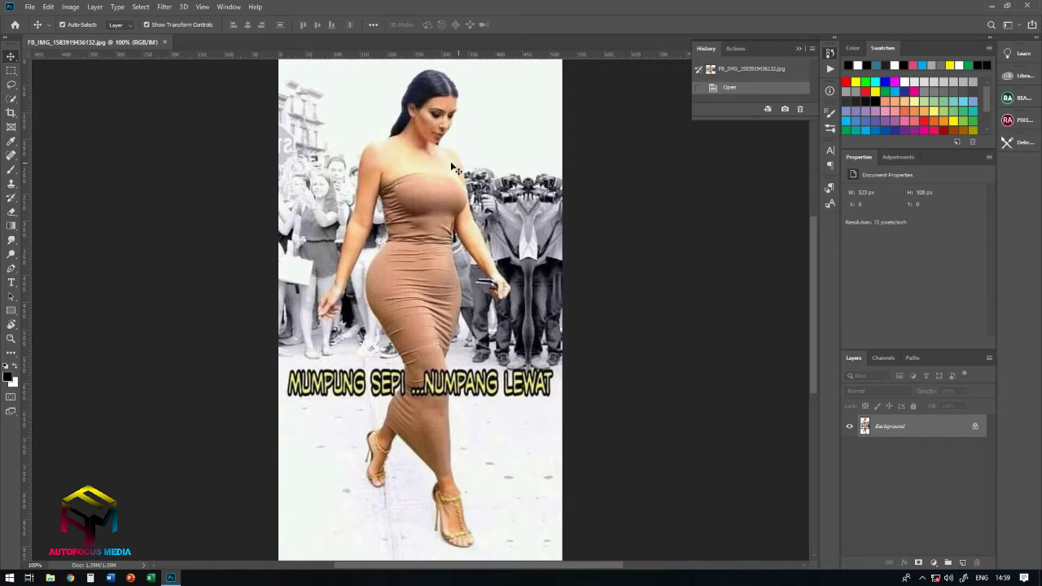
scroll(427, 124, "up", 2)
scroll(427, 124, "up", 2)
scroll(427, 125, "up", 2)
scroll(440, 146, "up", 2)
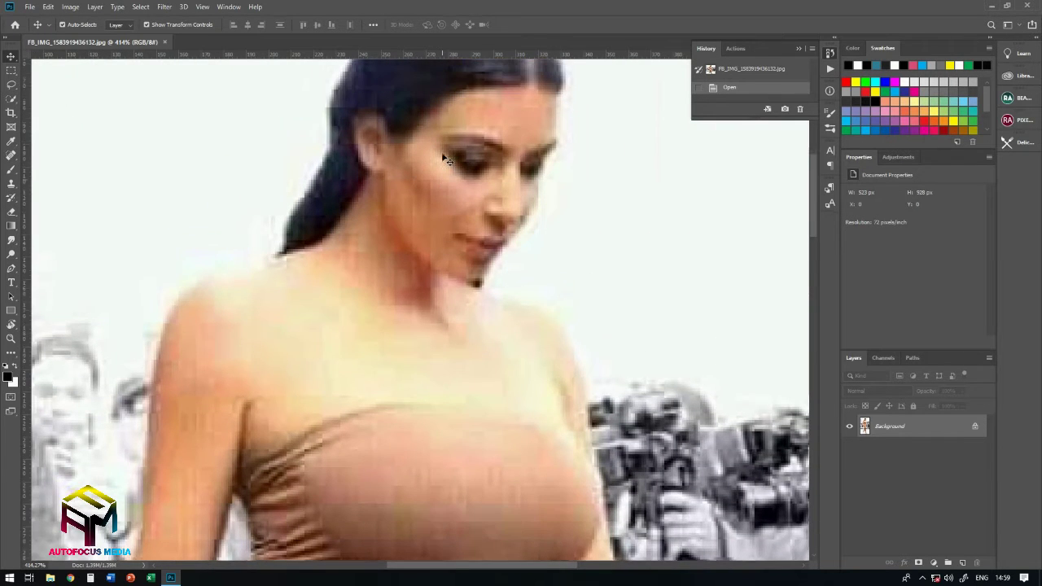
scroll(442, 152, "up", 2)
scroll(443, 152, "up", 2)
scroll(444, 156, "down", 3)
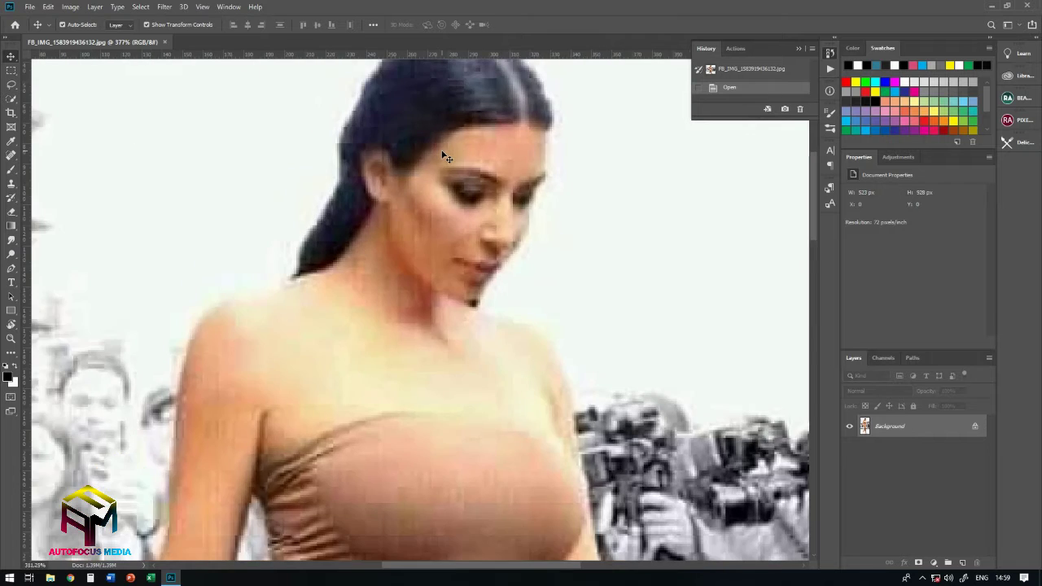
scroll(444, 156, "down", 2)
scroll(444, 156, "down", 2)
scroll(439, 205, "down", 1)
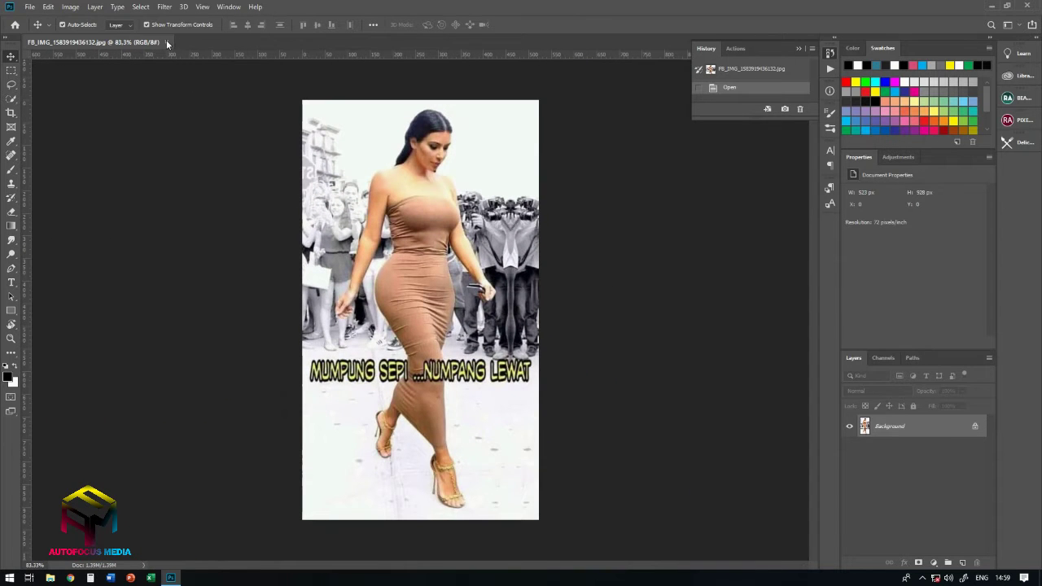
scroll(413, 145, "up", 1)
scroll(413, 144, "up", 1)
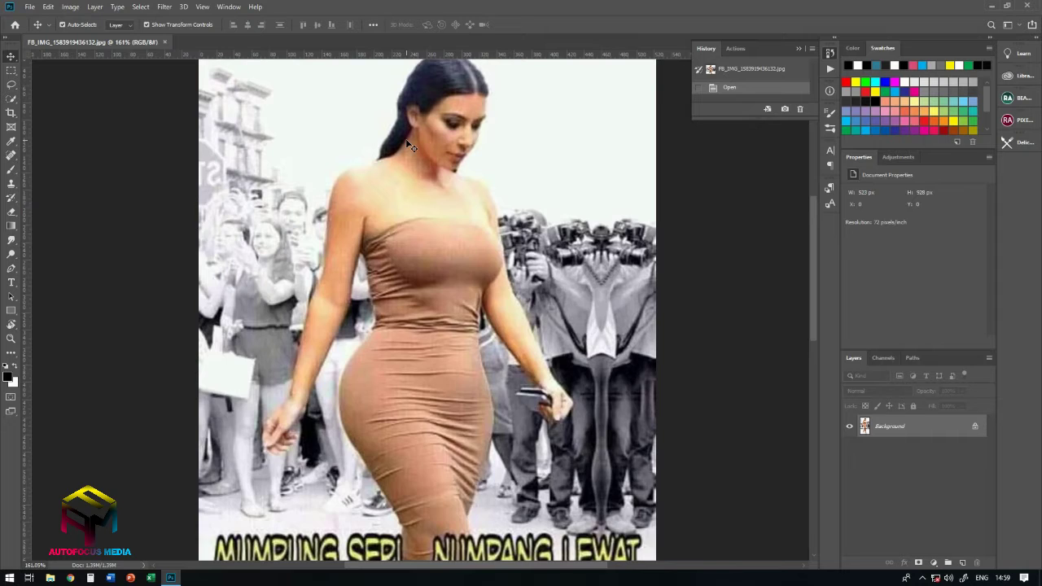
scroll(413, 144, "up", 1)
scroll(413, 144, "up", 1)
scroll(413, 144, "up", 2)
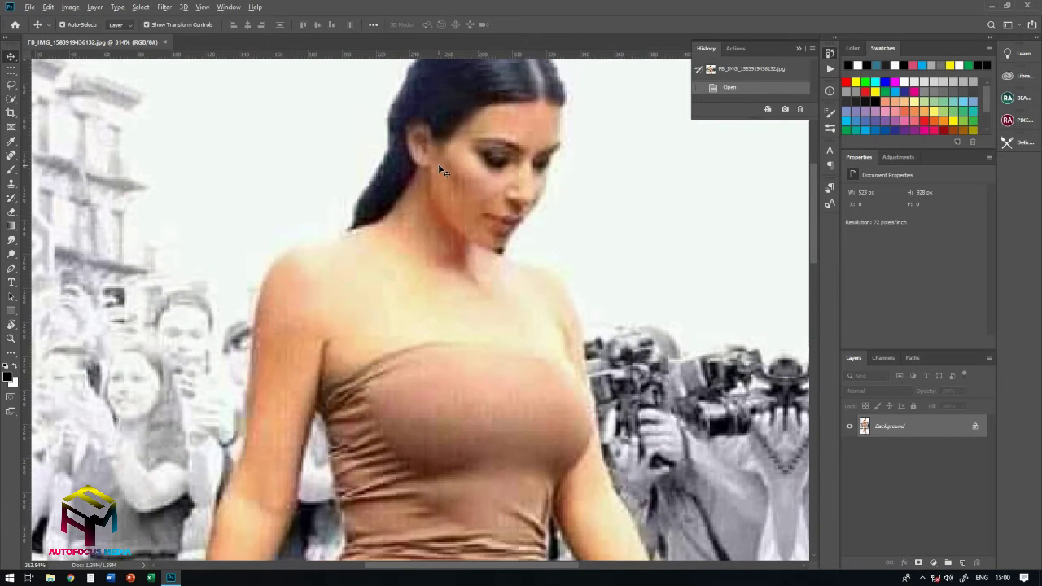
scroll(444, 167, "up", 2)
scroll(453, 171, "down", 3)
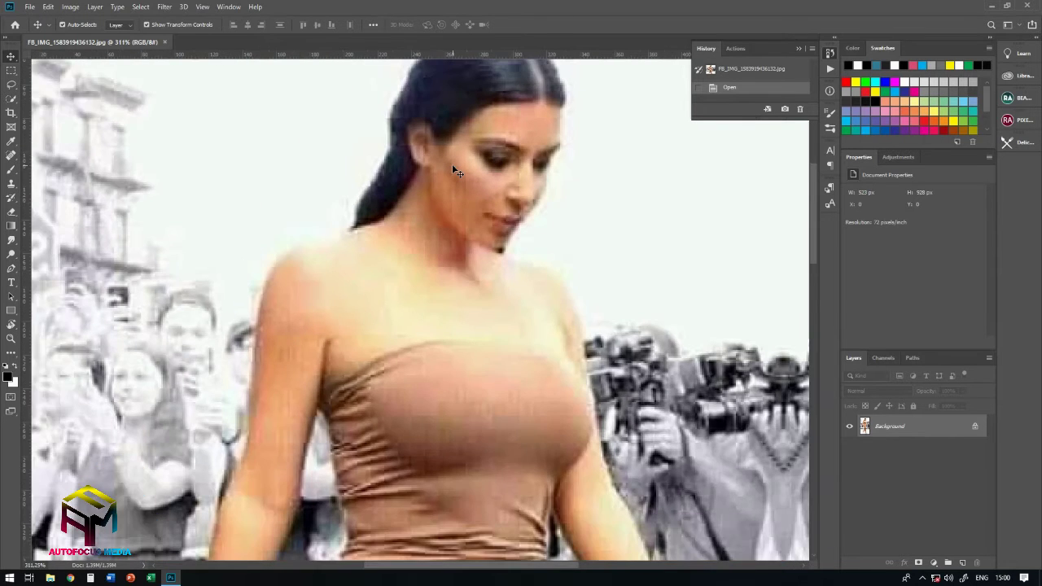
scroll(310, 149, "down", 1)
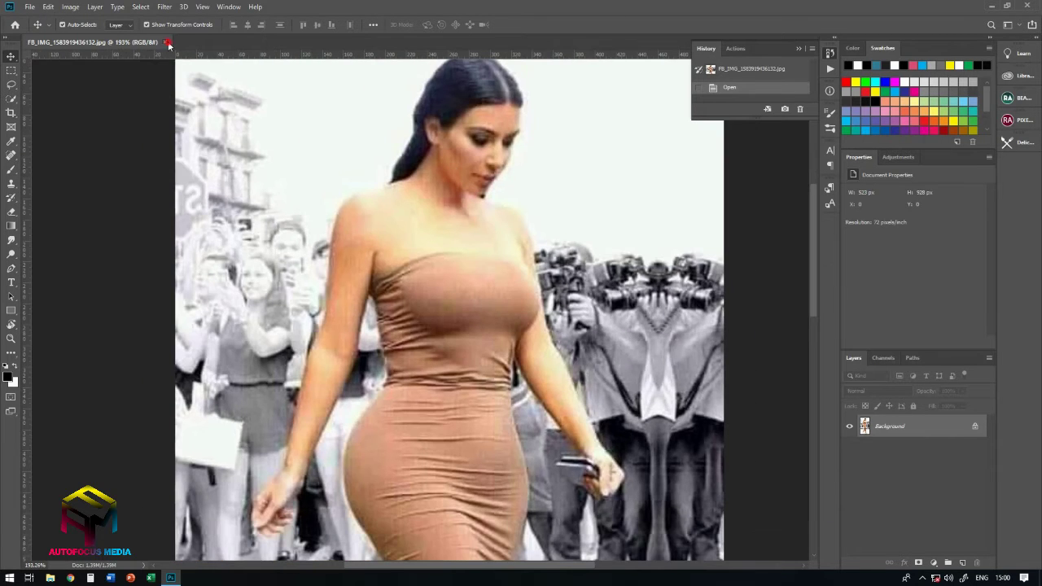
left_click(166, 42)
Step: Open colour.psd from Recent and zoom in and out on the model
left_click(334, 196)
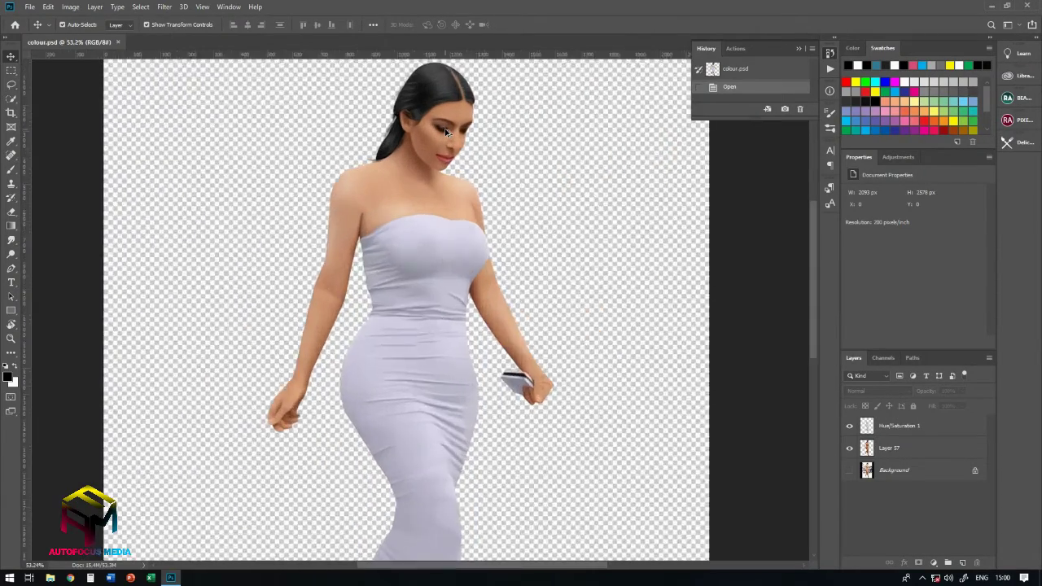
scroll(450, 150, "up", 2)
scroll(415, 153, "up", 2)
scroll(421, 203, "down", 1)
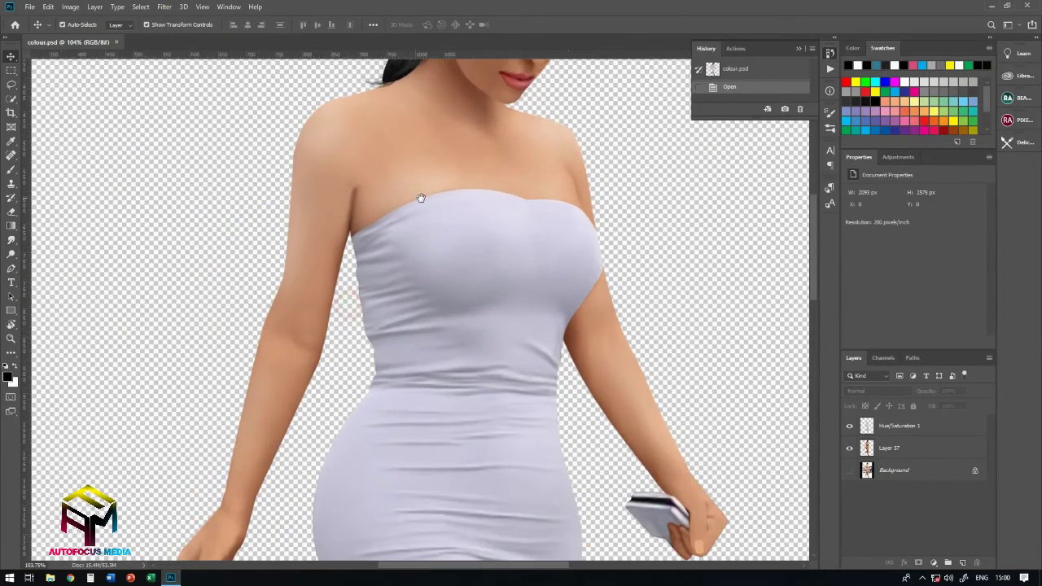
scroll(426, 223, "down", 1)
scroll(421, 223, "down", 1)
scroll(418, 251, "down", 1)
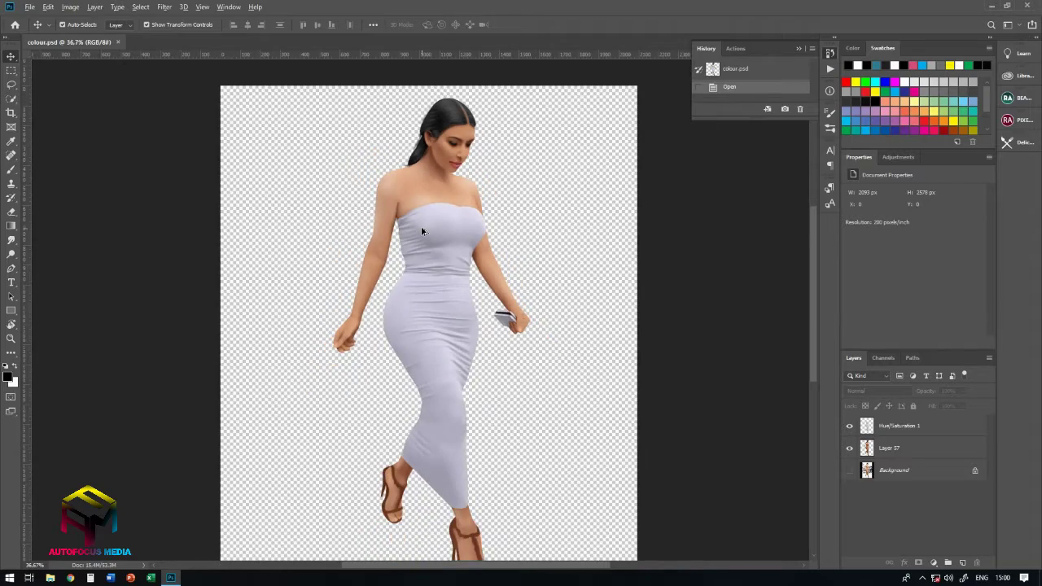
scroll(422, 232, "up", 1)
scroll(422, 232, "up", 1)
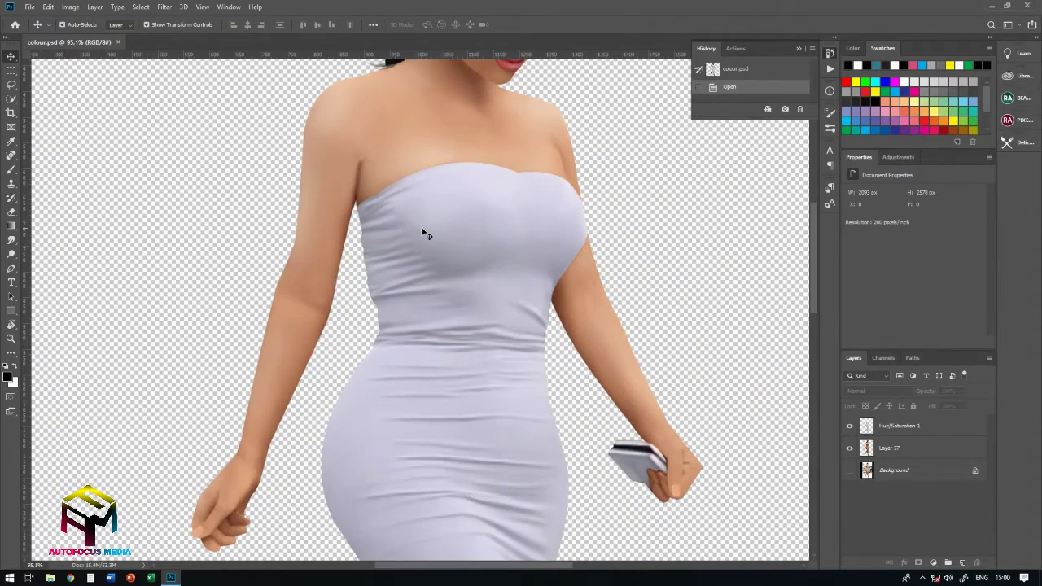
scroll(422, 232, "up", 2)
Step: Pan and zoom around the model's head, dress and legs
left_click_drag(457, 181, 442, 271)
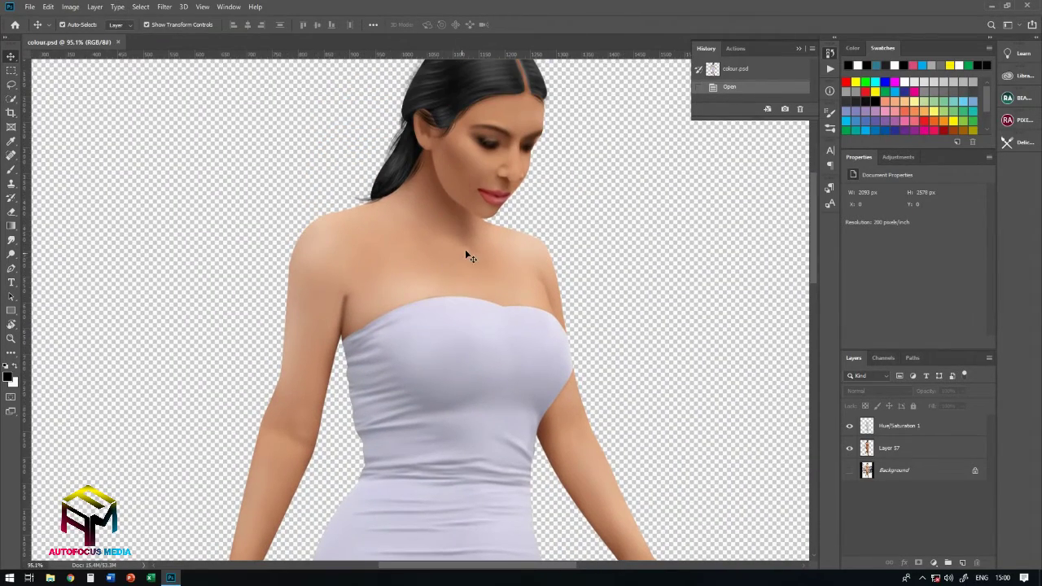
scroll(469, 245, "up", 1)
scroll(471, 244, "down", 2)
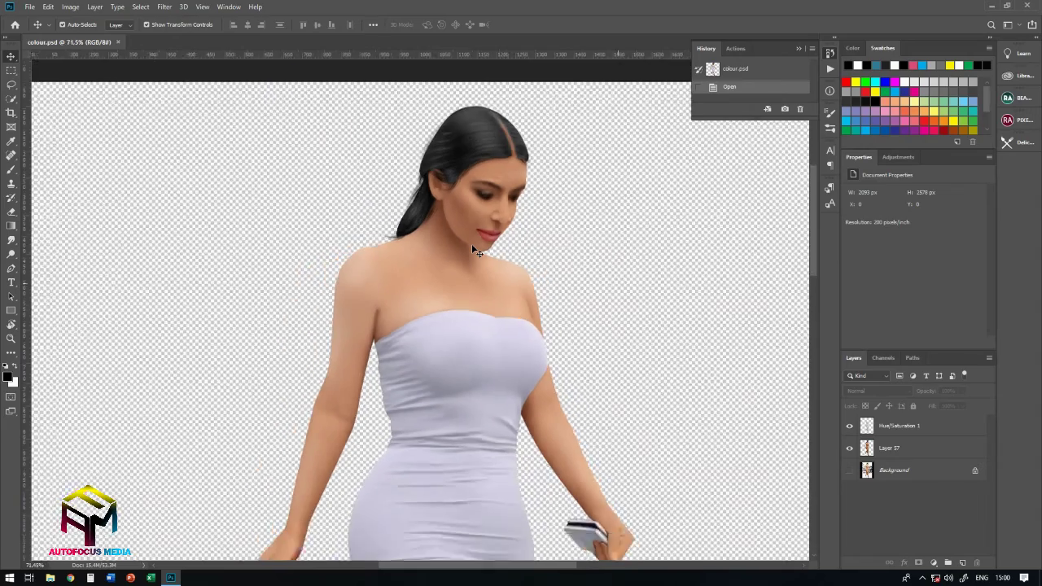
scroll(444, 295, "down", 1)
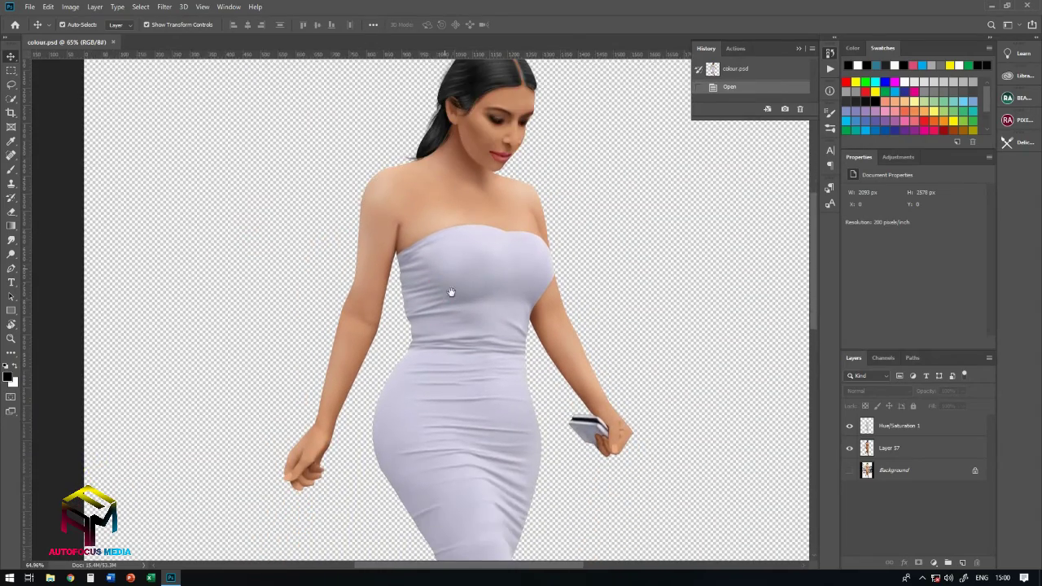
scroll(458, 297, "down", 1)
scroll(461, 281, "down", 2)
left_click_drag(467, 256, 461, 301)
mouse_move(447, 266)
left_mouse_down()
mouse_move(456, 344)
mouse_move(465, 244)
left_mouse_up()
left_click_drag(465, 304, 442, 233)
mouse_move(418, 297)
left_mouse_down()
mouse_move(448, 202)
mouse_move(449, 326)
left_mouse_up()
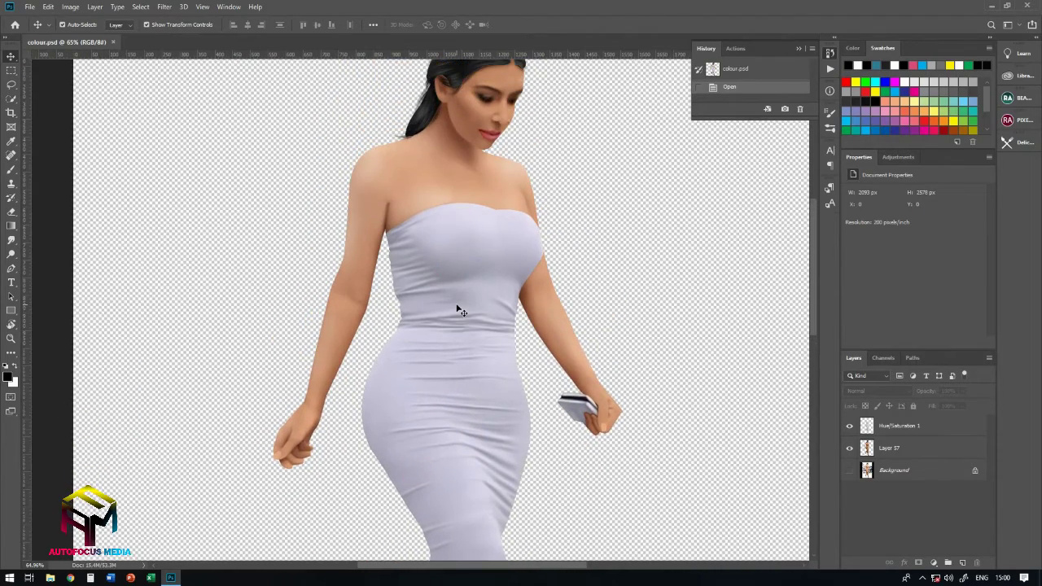
scroll(458, 310, "up", 2)
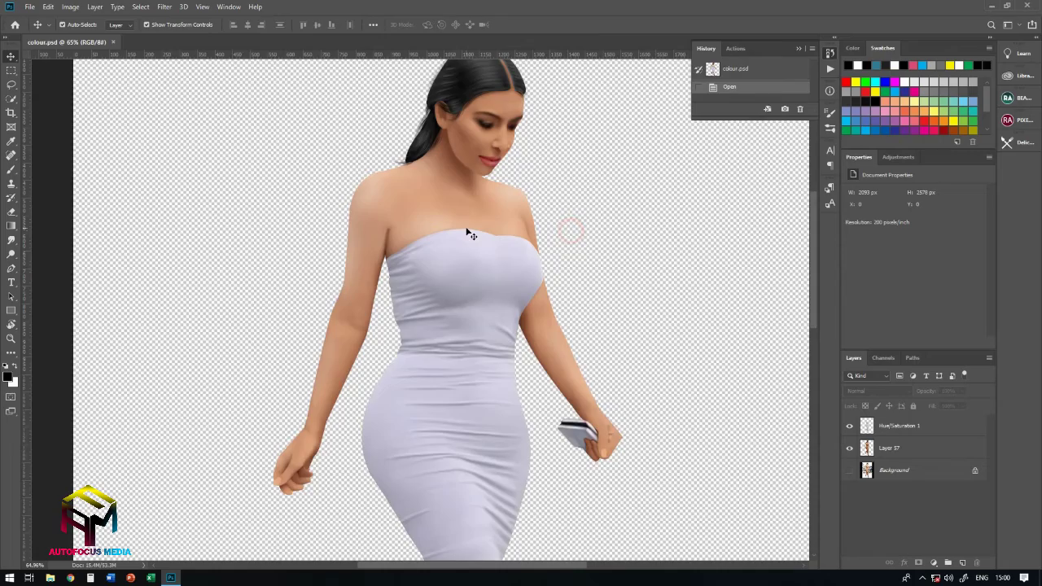
scroll(465, 233, "up", 2)
scroll(469, 238, "down", 2)
scroll(472, 236, "down", 1)
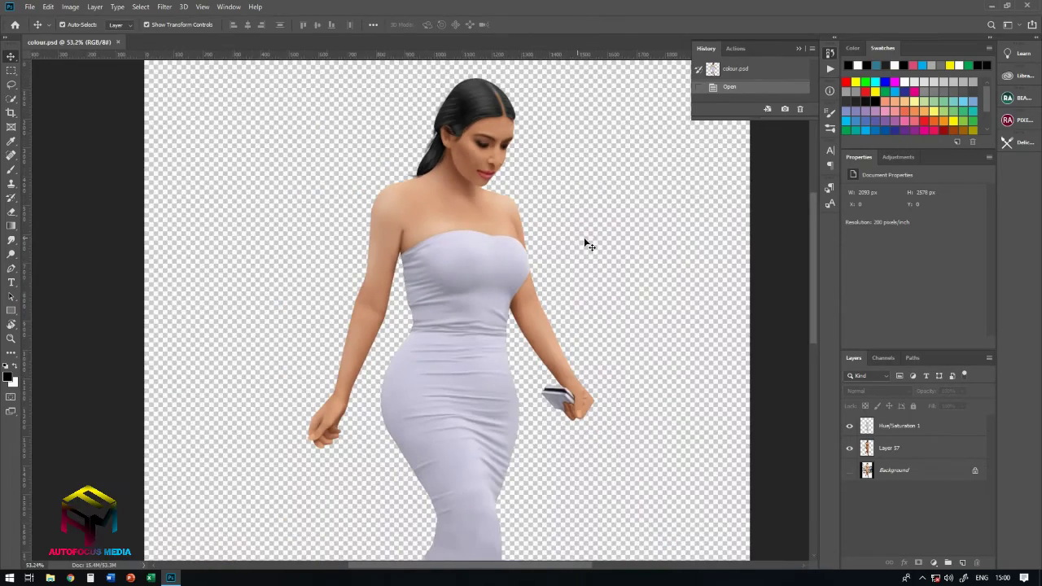
scroll(480, 263, "down", 1)
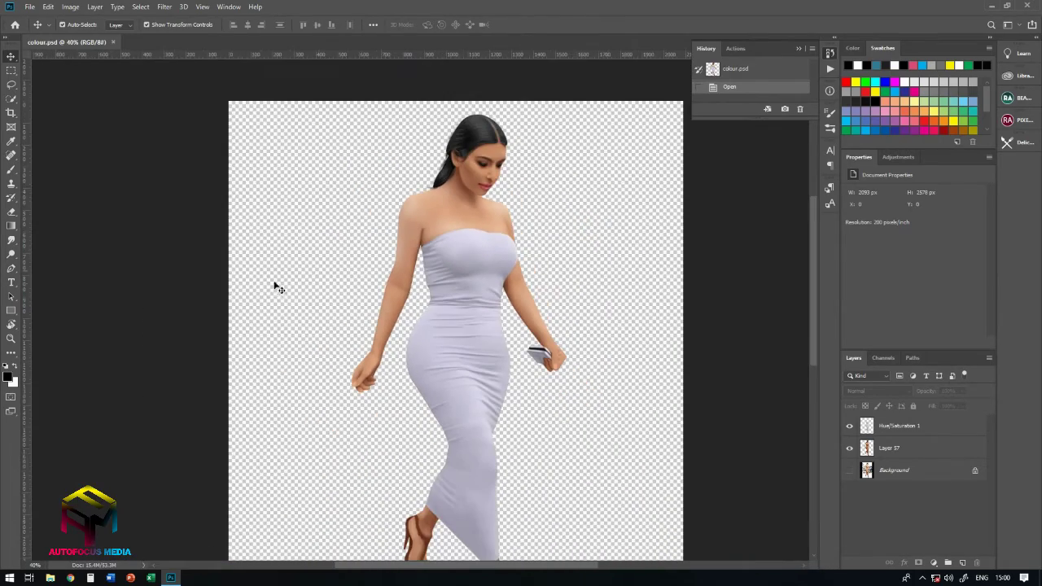
left_click_drag(463, 294, 456, 284)
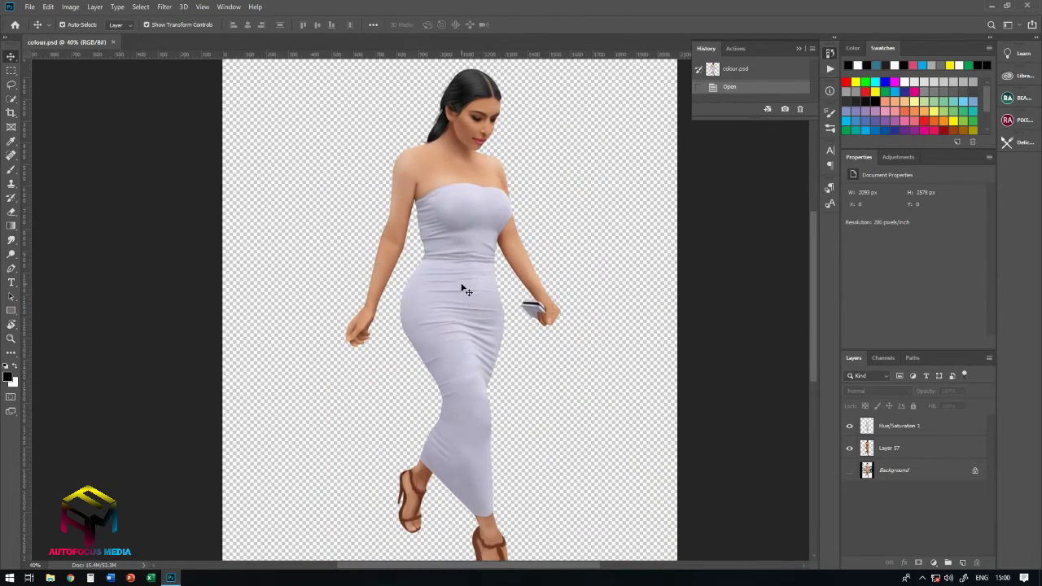
scroll(465, 293, "down", 1)
scroll(448, 290, "down", 1)
scroll(434, 284, "up", 1)
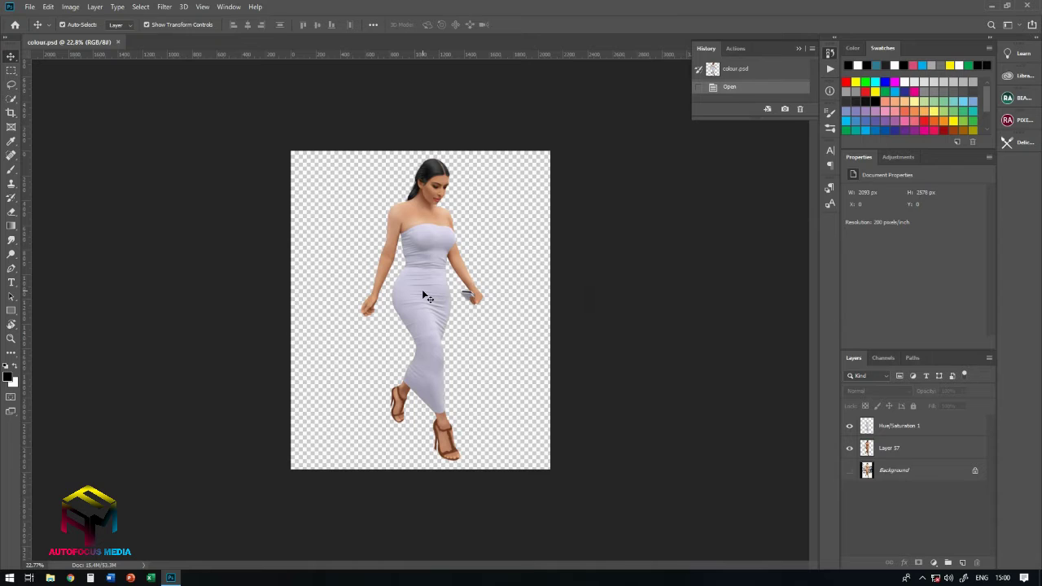
Step: Zoom in and out again, then fit the whole image on screen
scroll(422, 294, "up", 1)
scroll(422, 296, "up", 2)
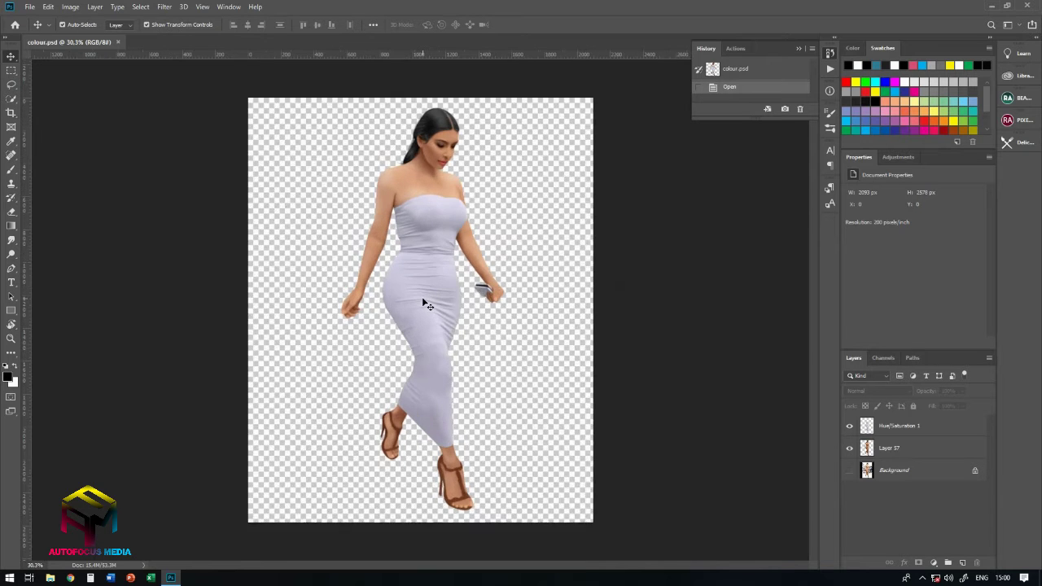
scroll(423, 298, "up", 2)
scroll(425, 278, "down", 1)
scroll(425, 278, "down", 2)
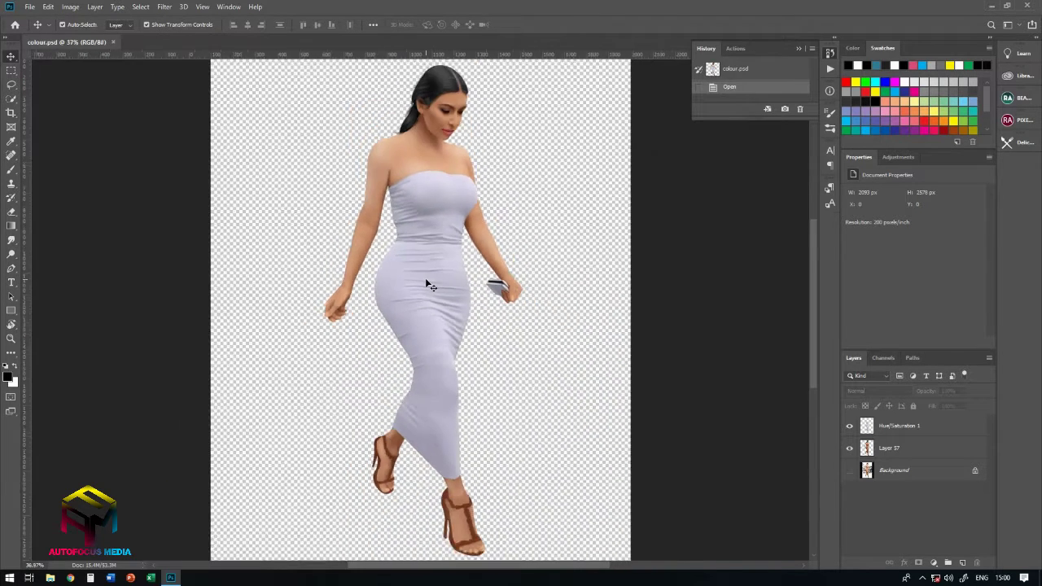
scroll(425, 278, "down", 2)
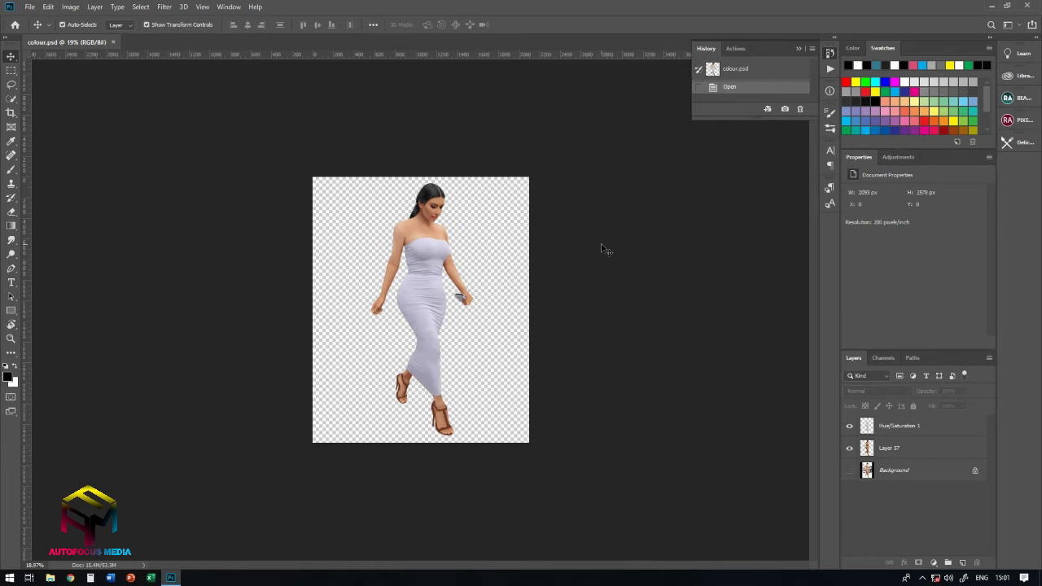
key("ctrl+0")
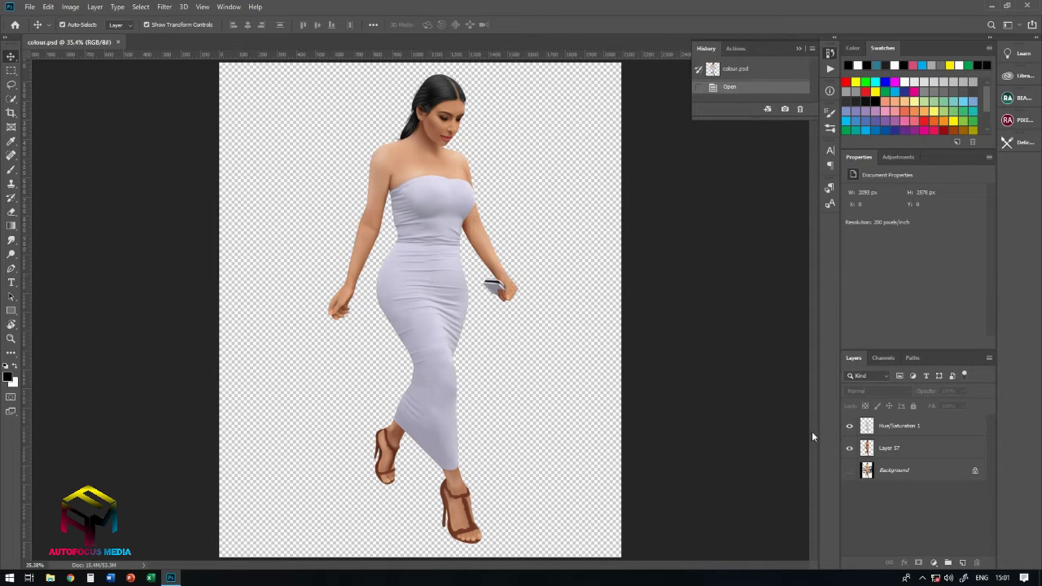
Step: With Hue/Saturation 1 selected, add a default Levels 1 adjustment layer above it
left_click(445, 287)
left_click(540, 284)
left_click(410, 281)
left_click(576, 265)
left_click(423, 278)
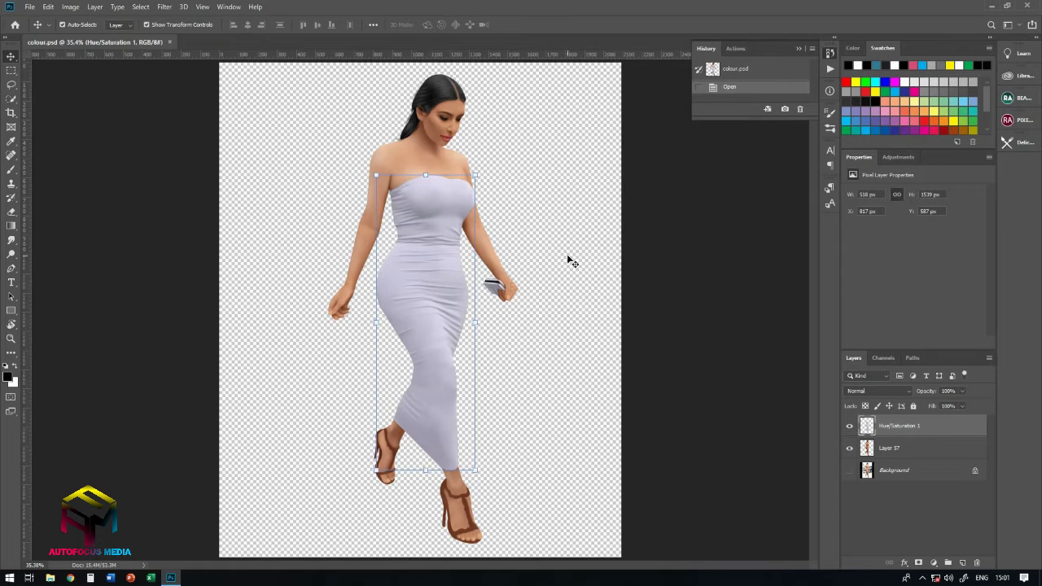
left_click(684, 283)
left_click(434, 269)
left_click(442, 234)
left_click(935, 561)
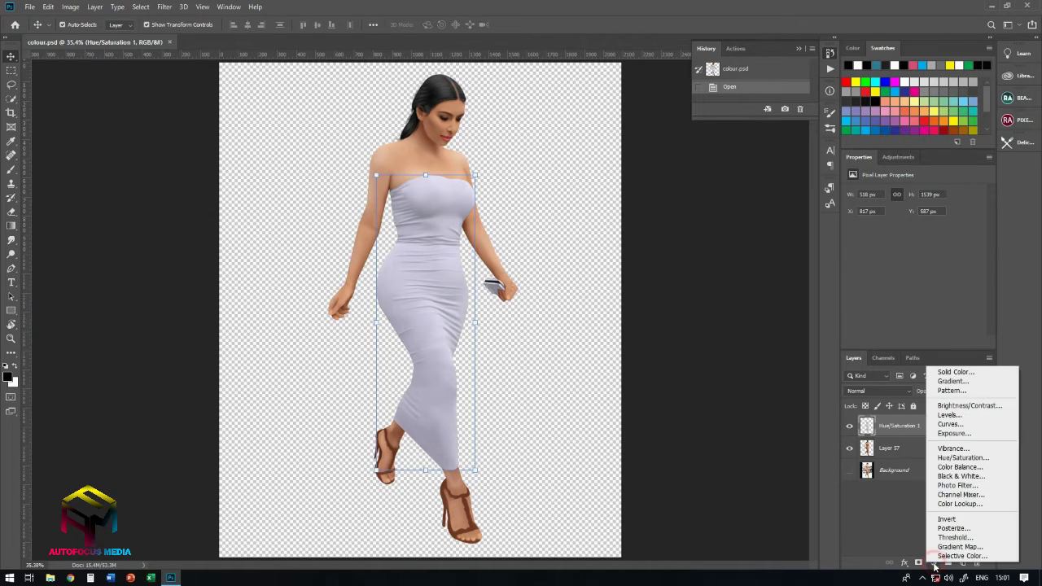
left_click(950, 415)
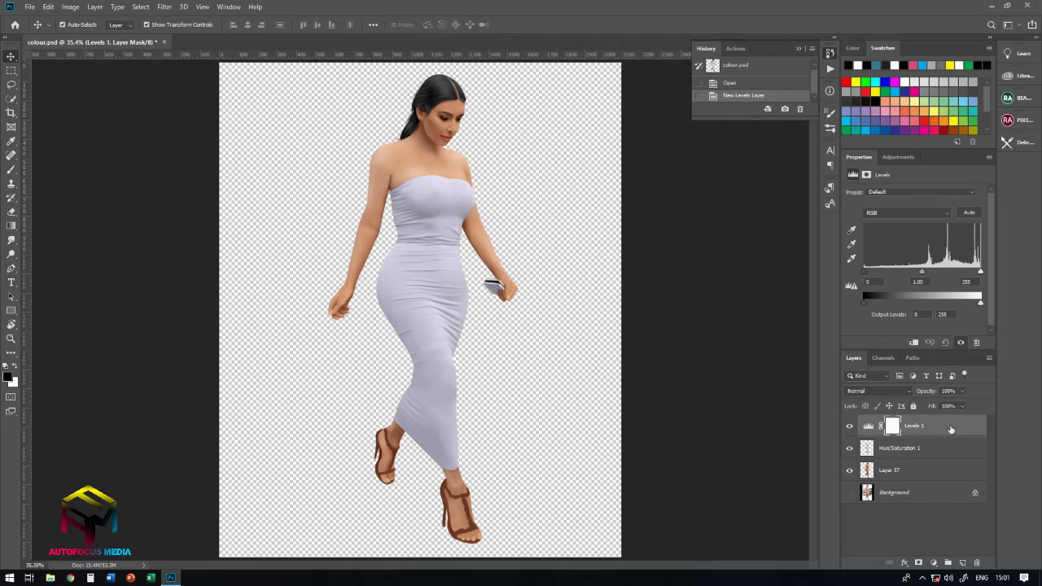
Step: Clip Levels 1 to the dress layer and push its midtone slider right toward navy
right_click(950, 429)
left_click(852, 321)
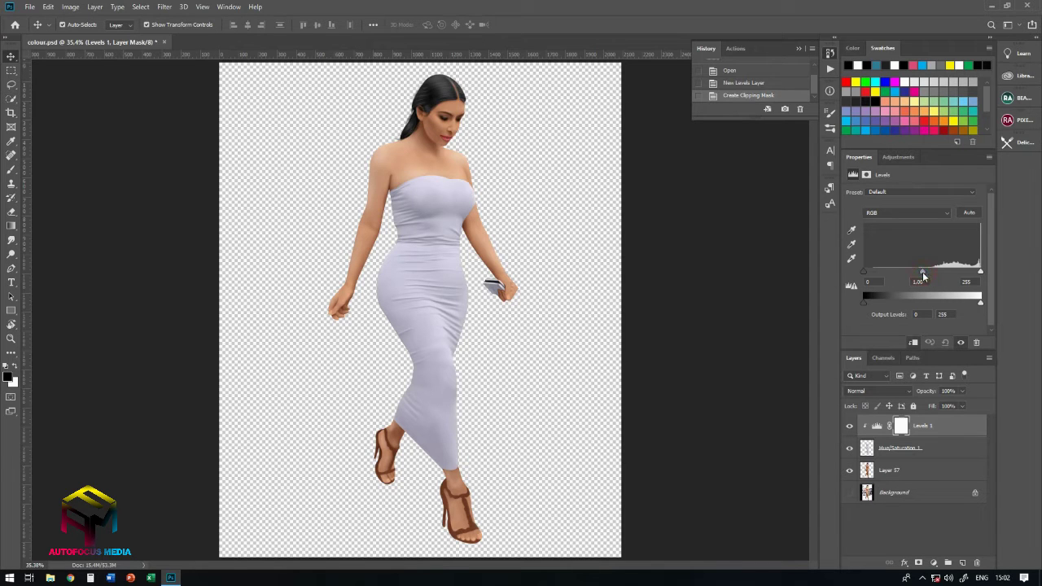
left_click_drag(923, 272, 977, 280)
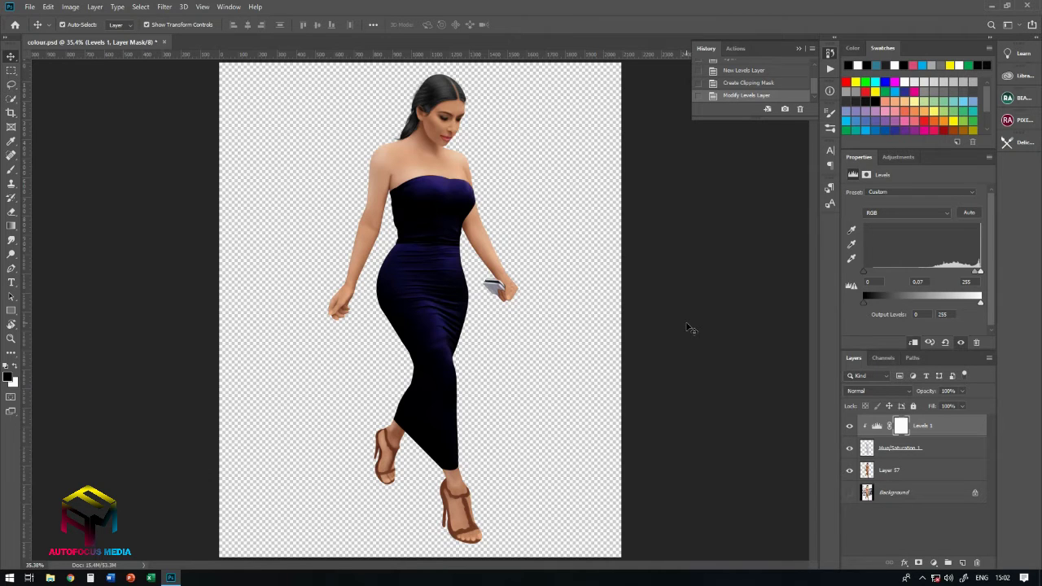
Step: Select the Levels 1 layer and delete it
left_click(429, 285)
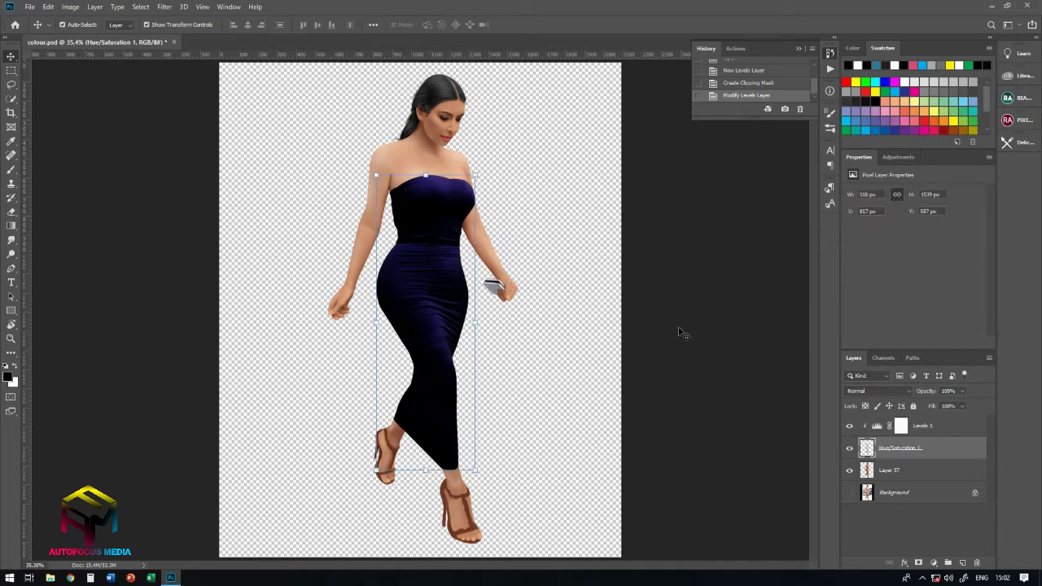
left_click(692, 337)
left_click(409, 292)
left_click(942, 427)
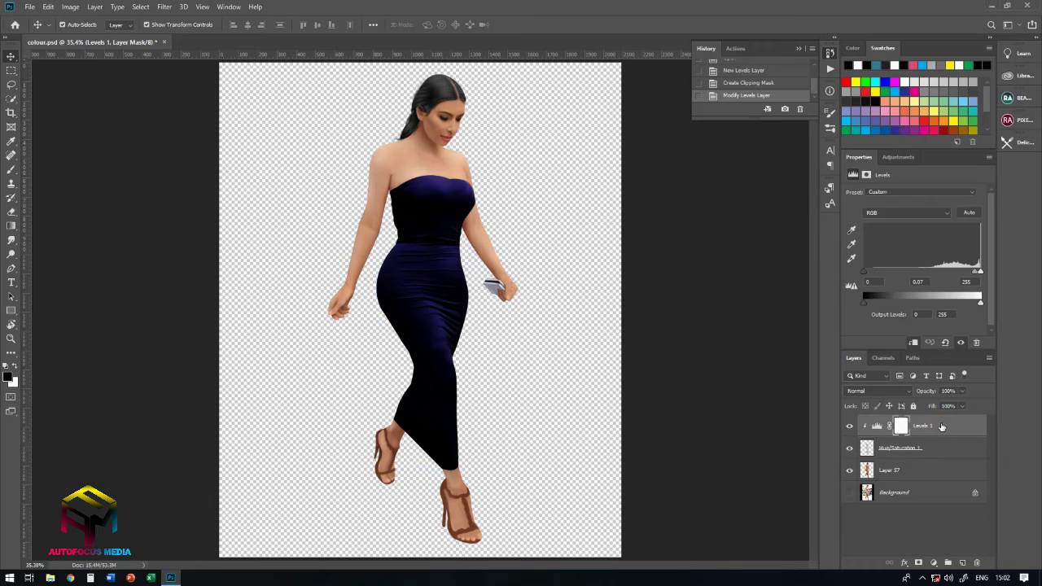
left_click_drag(942, 426, 977, 562)
left_click(737, 446)
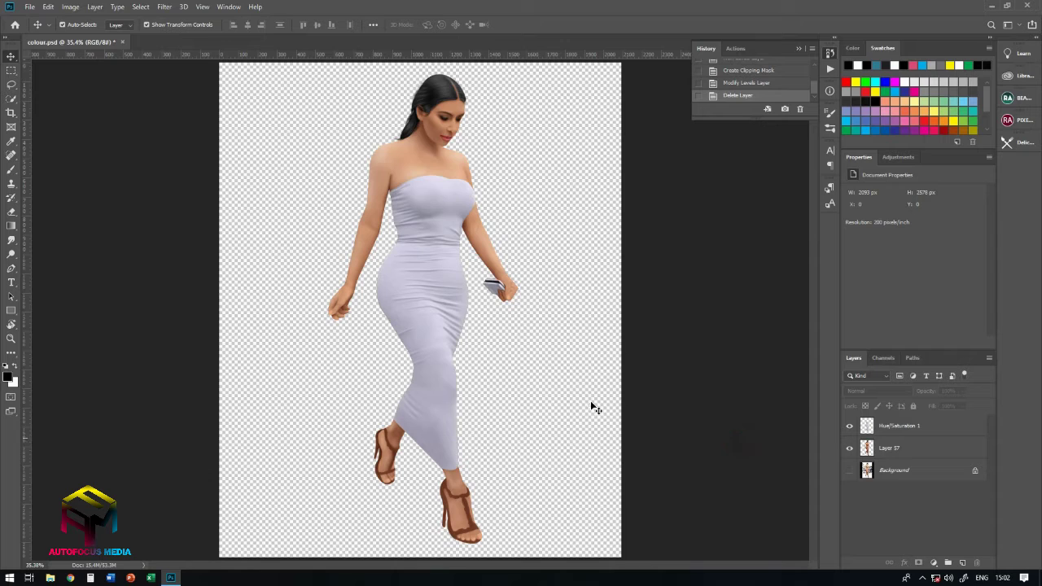
left_click(440, 279)
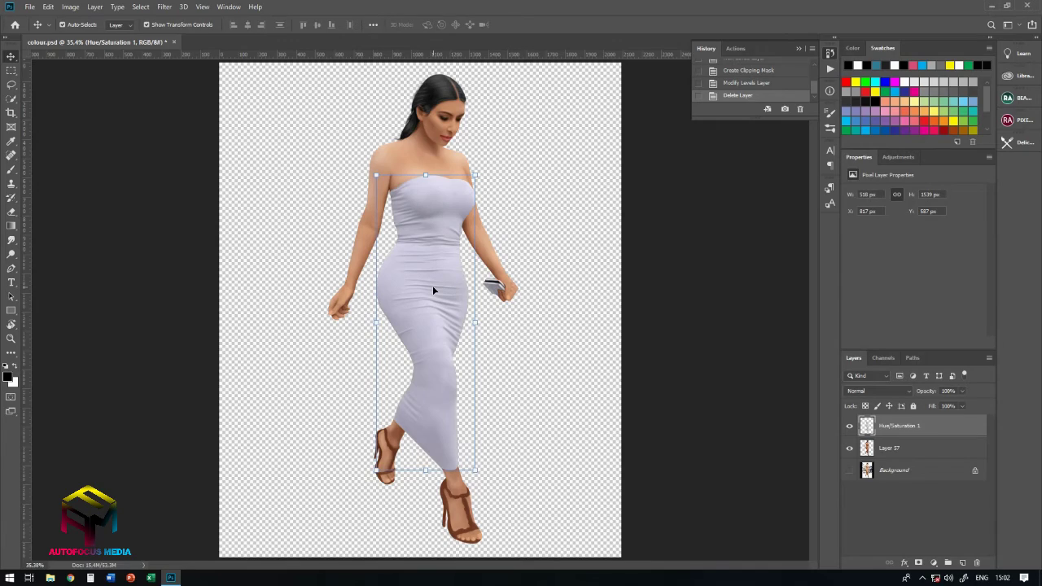
scroll(433, 285, "up", 1)
scroll(432, 285, "up", 1)
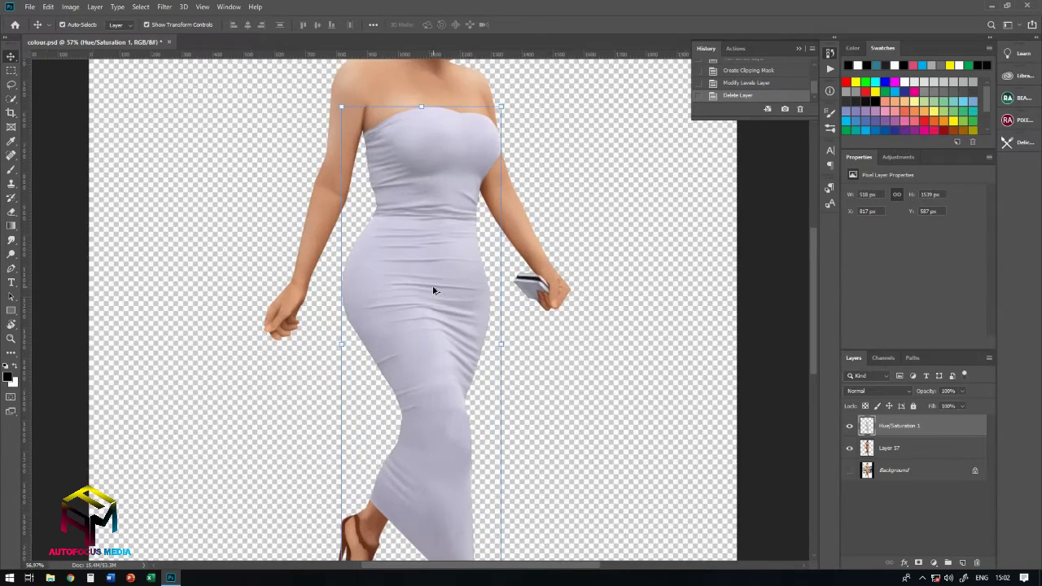
scroll(432, 285, "up", 1)
scroll(433, 285, "up", 1)
scroll(433, 291, "up", 2)
scroll(433, 291, "up", 1)
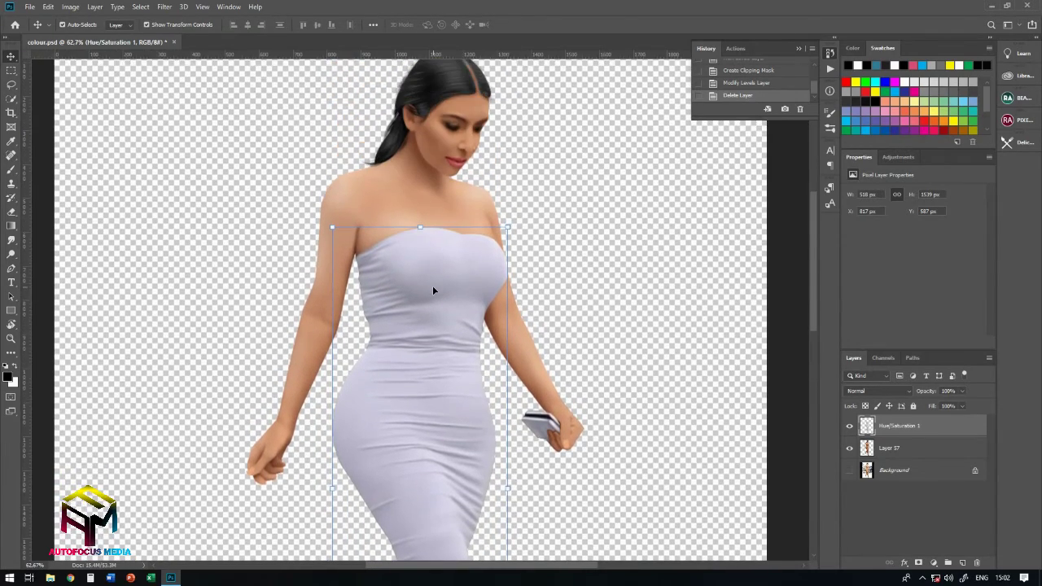
scroll(433, 291, "up", 2)
scroll(433, 291, "up", 2)
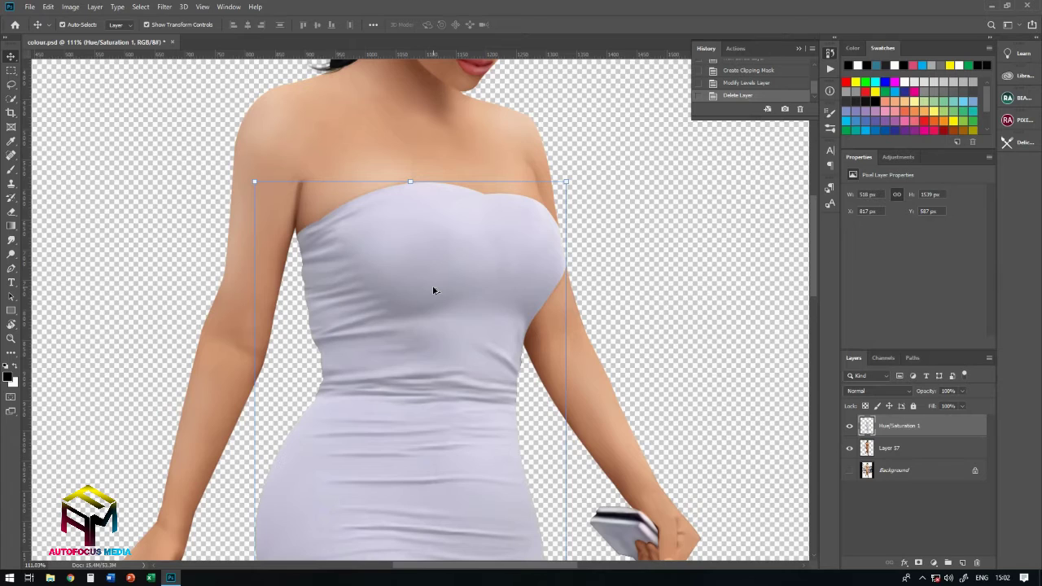
scroll(434, 291, "down", 1)
scroll(433, 291, "down", 1)
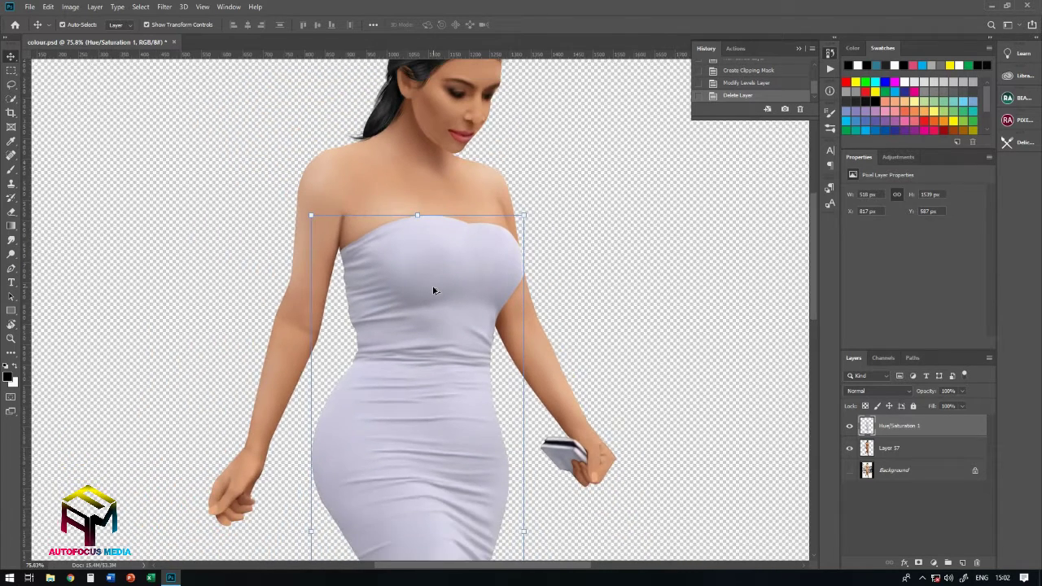
scroll(434, 291, "down", 1)
left_click(627, 302)
left_click_drag(453, 361, 475, 333)
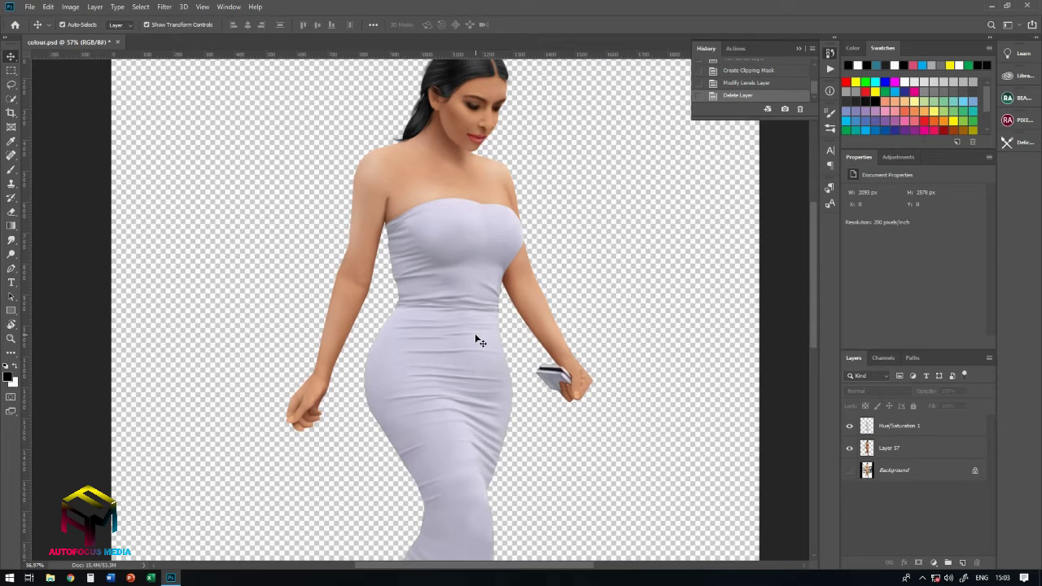
left_click(453, 328)
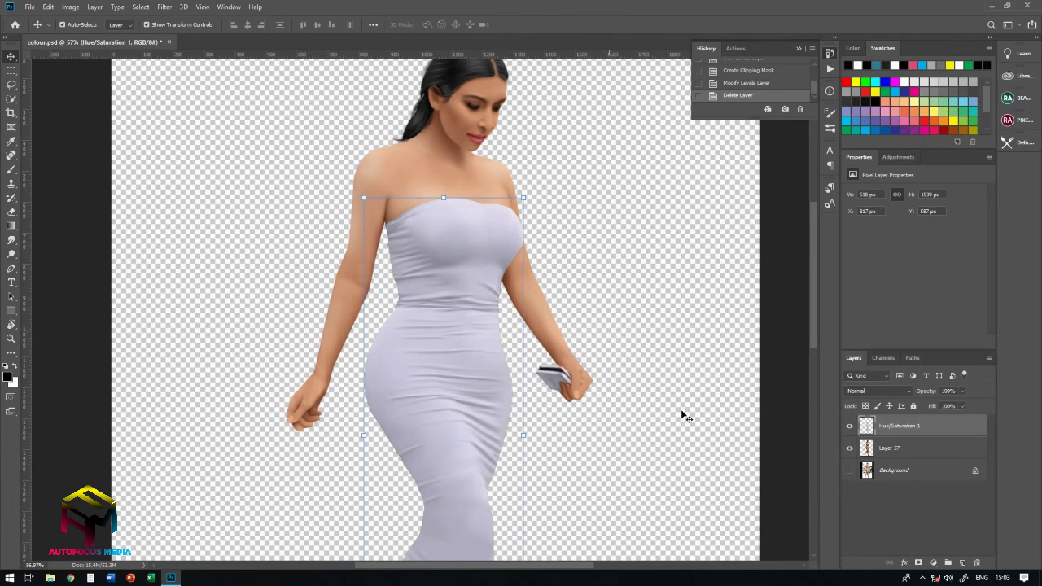
Step: Add a Color Fill 1 solid colour layer set to red eb3434
left_click(935, 564)
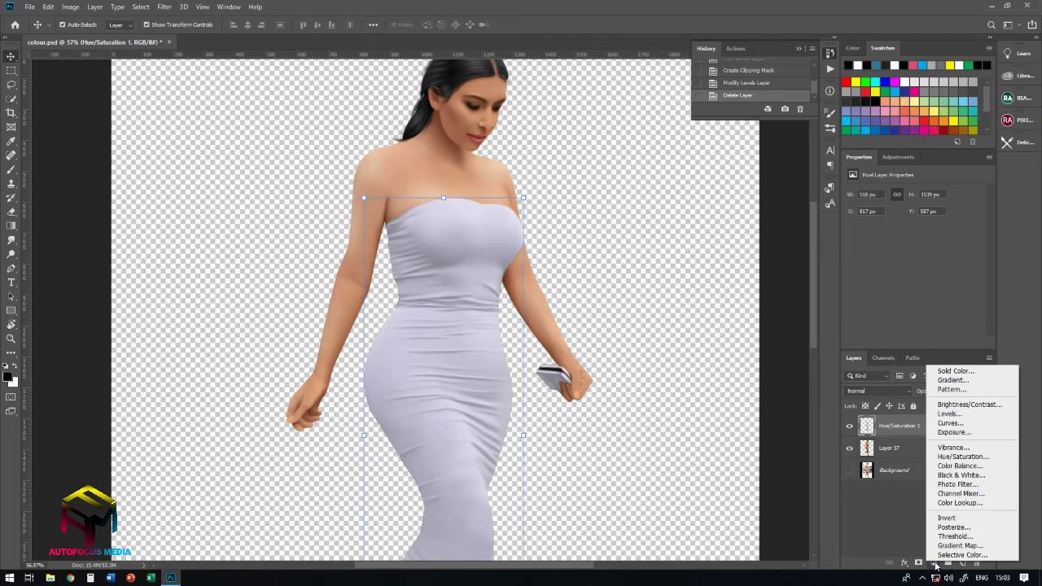
left_click(969, 374)
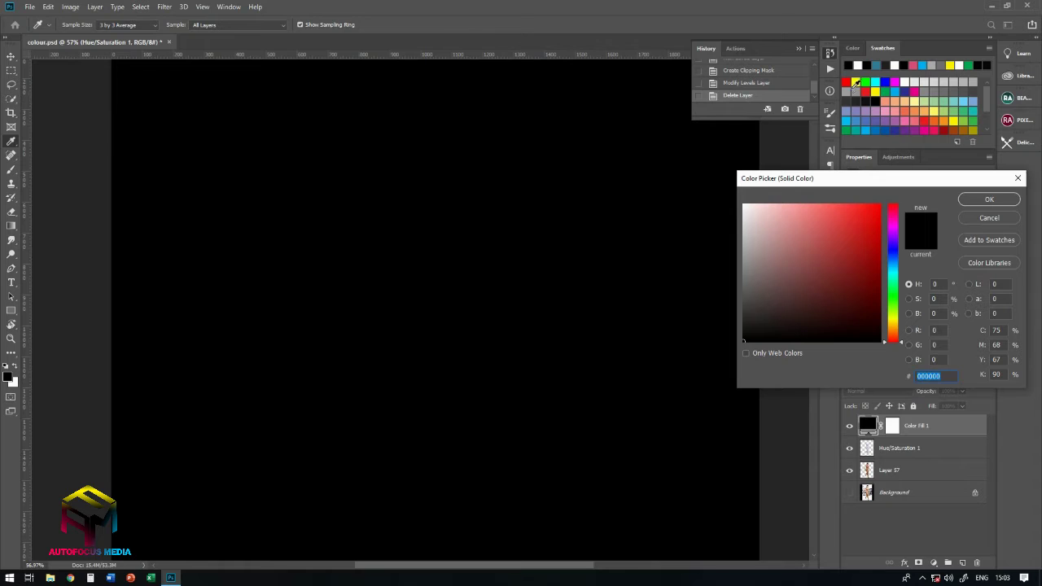
left_click(847, 83)
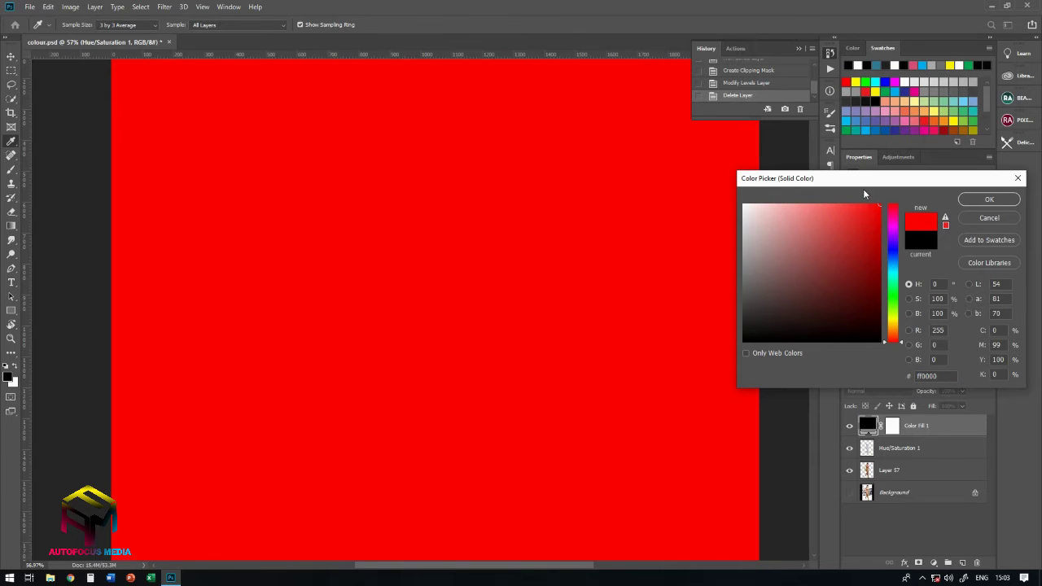
left_click(851, 215)
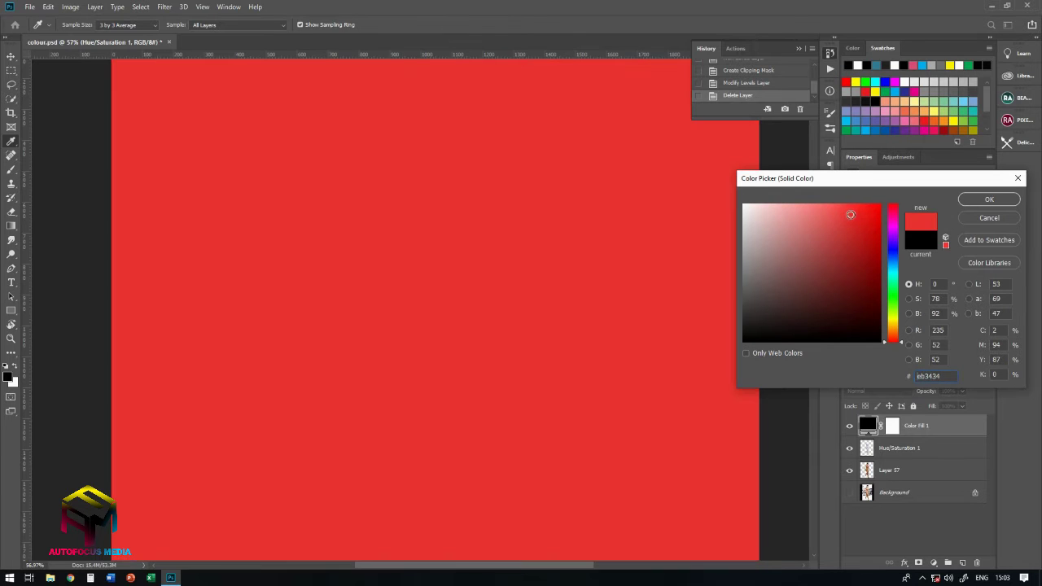
left_click(970, 203)
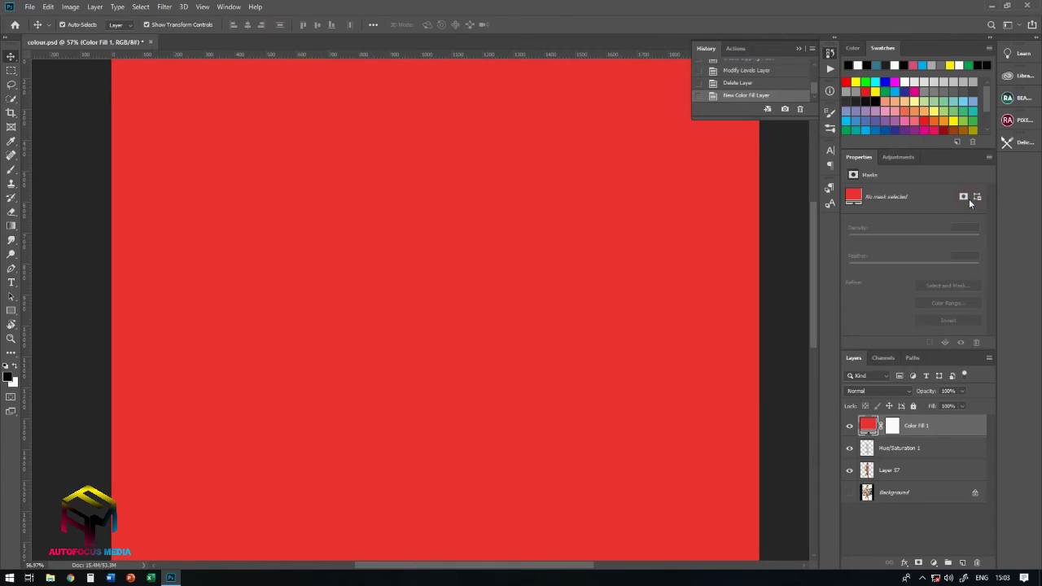
Step: Clip Color Fill 1 to the dress layer and set its blend mode to Multiply
right_click(958, 427)
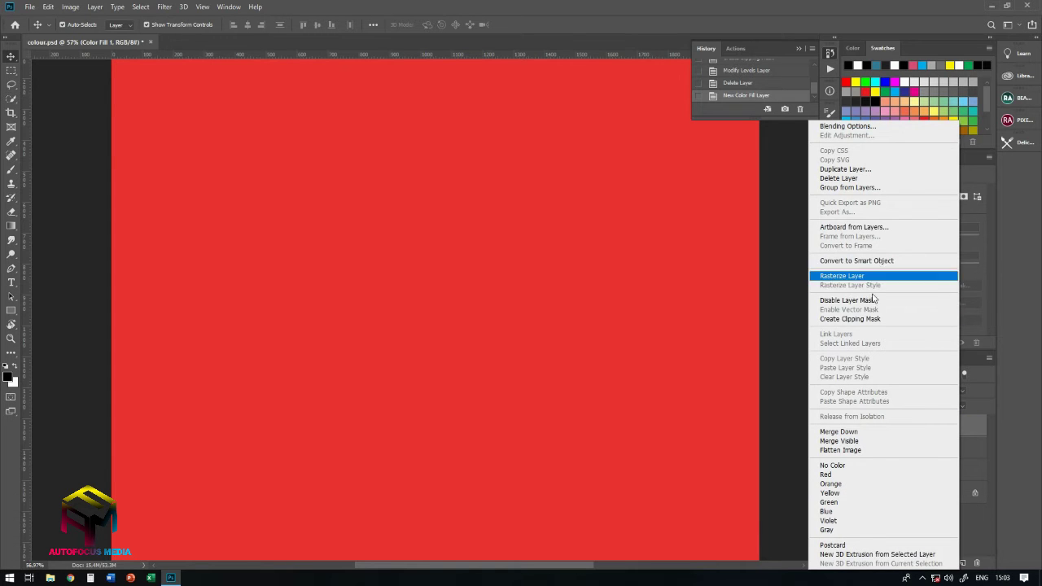
left_click(865, 318)
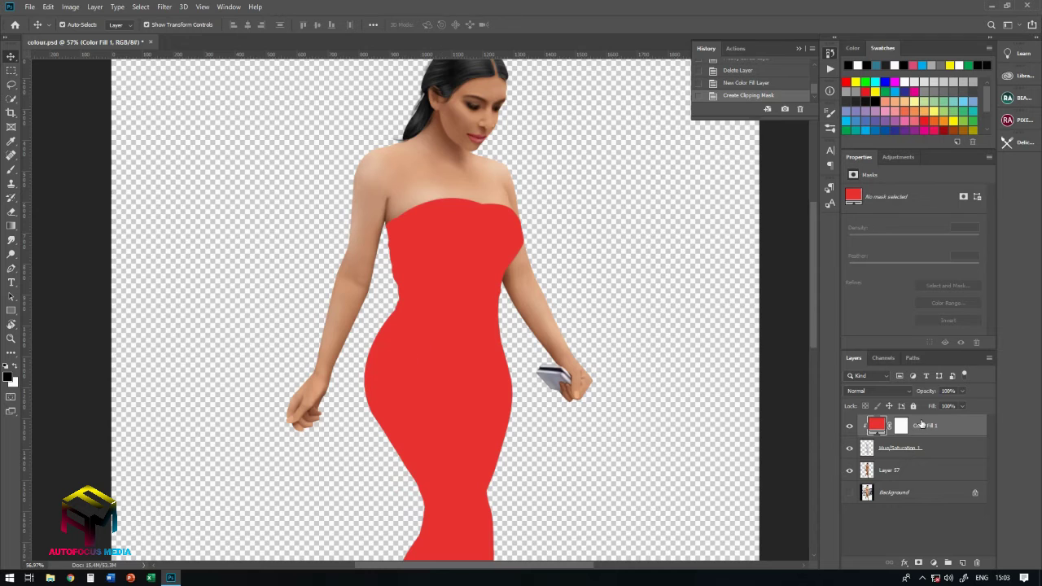
left_click(899, 393)
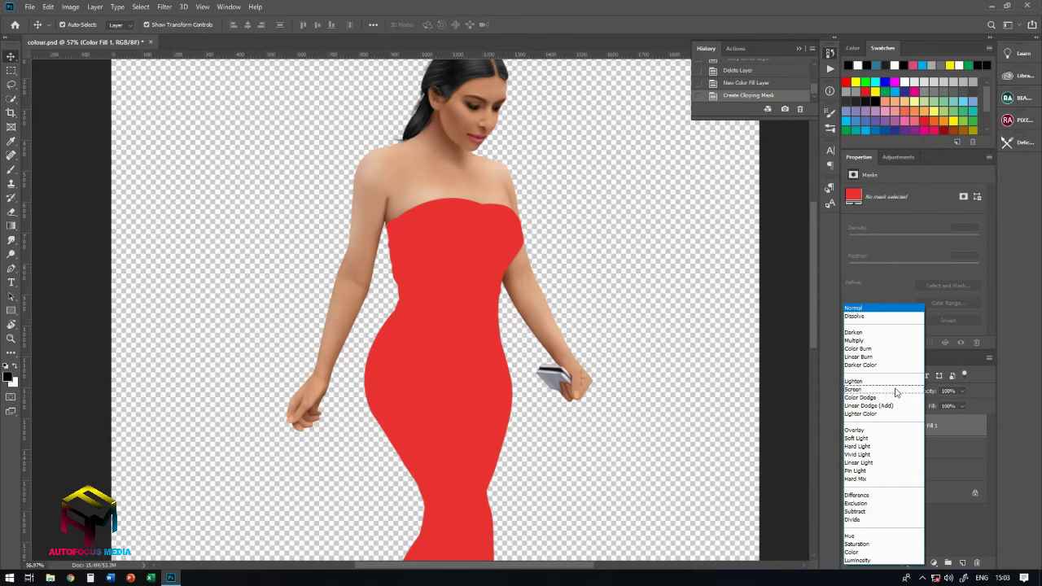
left_click(888, 353)
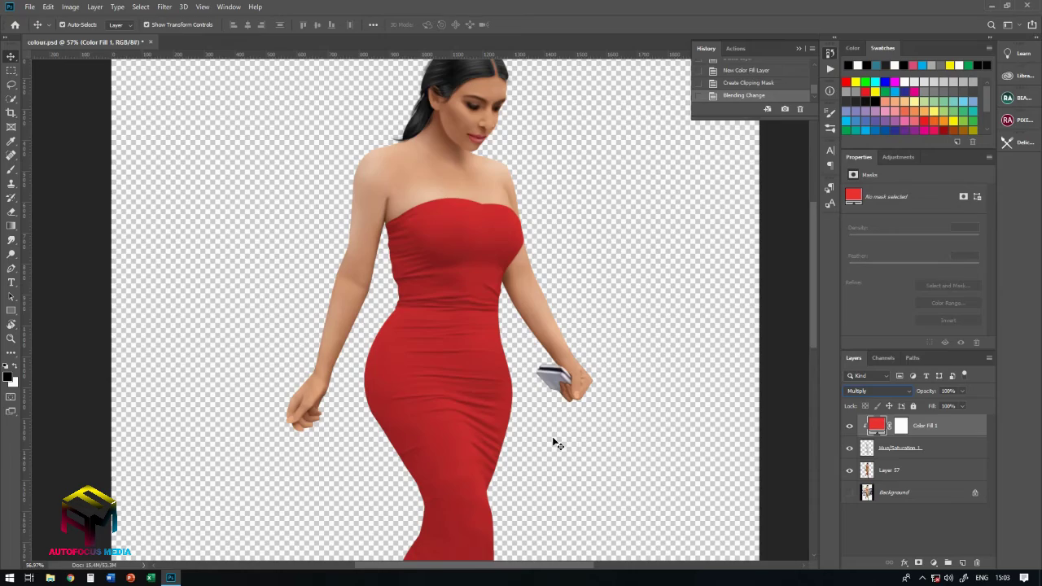
Step: Deselect the fill layer and zoom the view out to 68.9%
left_click(614, 410)
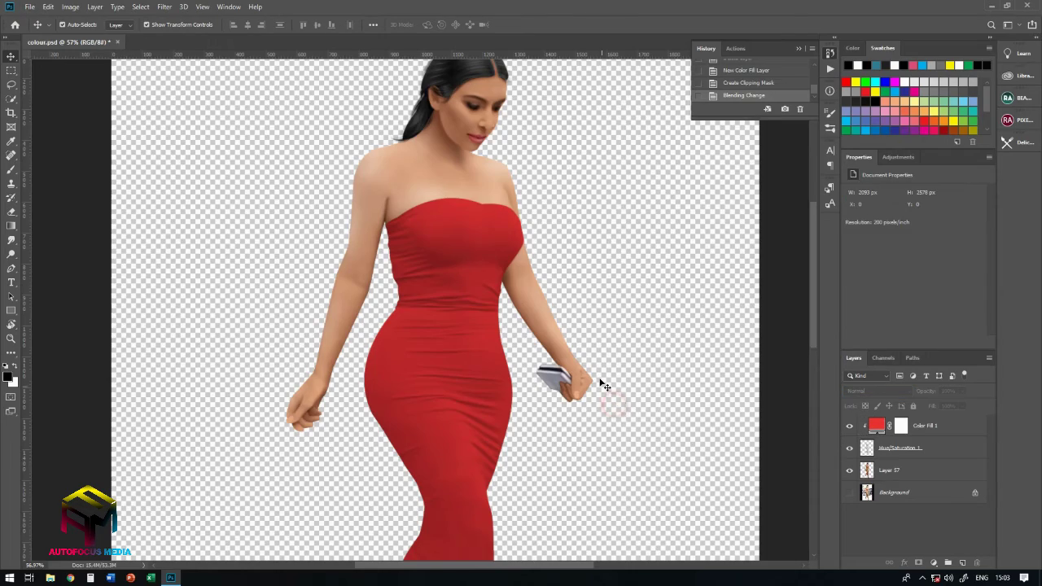
scroll(603, 383, "down", 2)
scroll(467, 388, "down", 1)
scroll(421, 263, "up", 2)
scroll(421, 263, "up", 2)
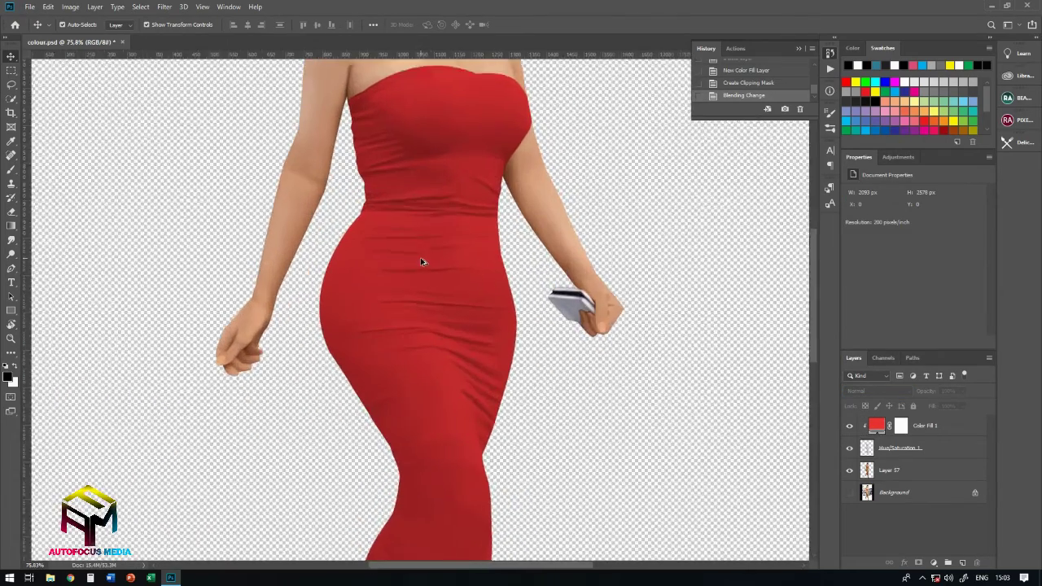
scroll(421, 263, "up", 2)
scroll(421, 263, "up", 1)
scroll(421, 263, "up", 1)
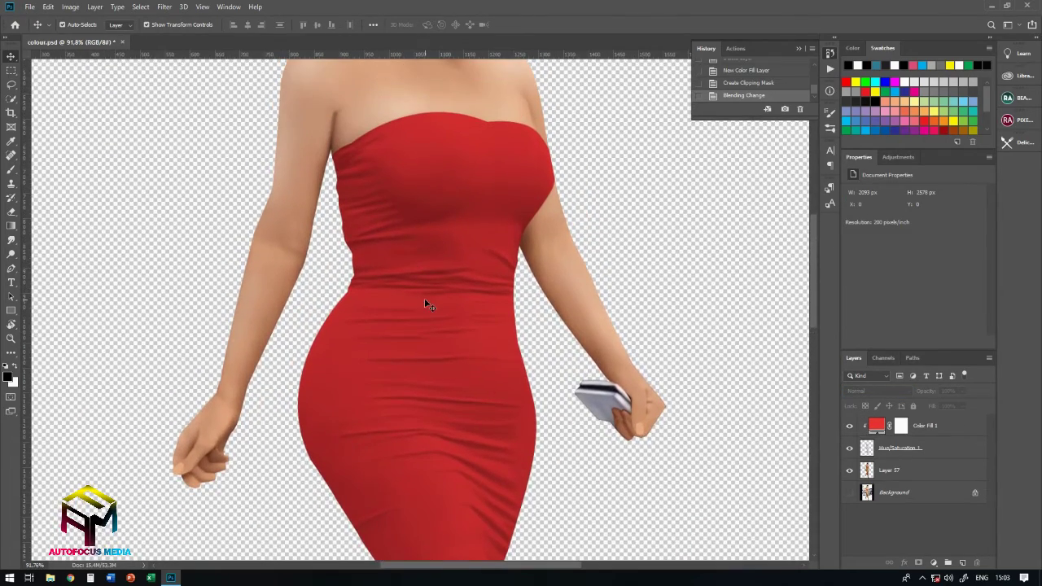
scroll(436, 330, "up", 1)
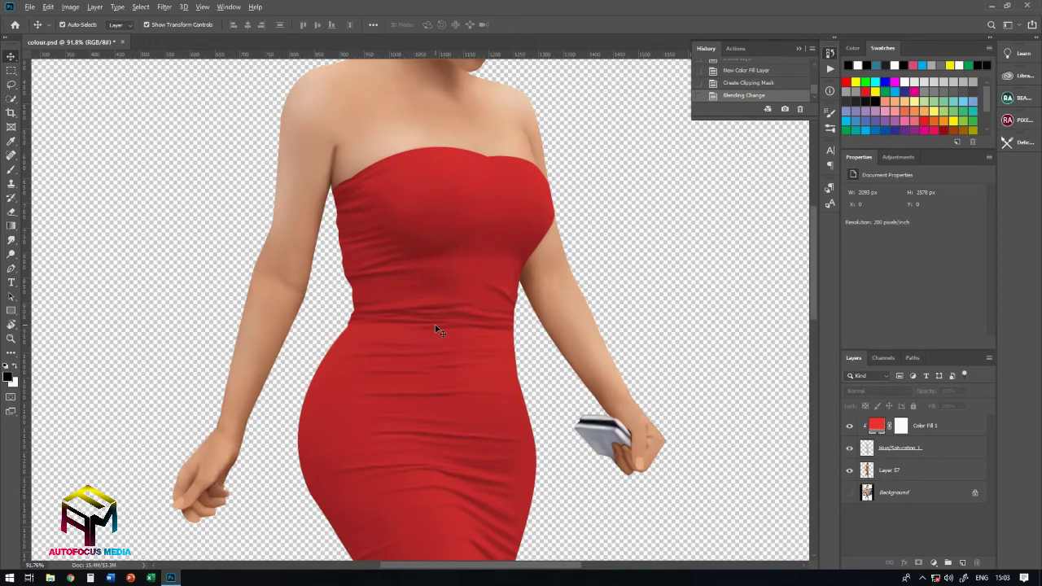
scroll(432, 356, "down", 1)
scroll(432, 380, "up", 1)
scroll(435, 380, "down", 1)
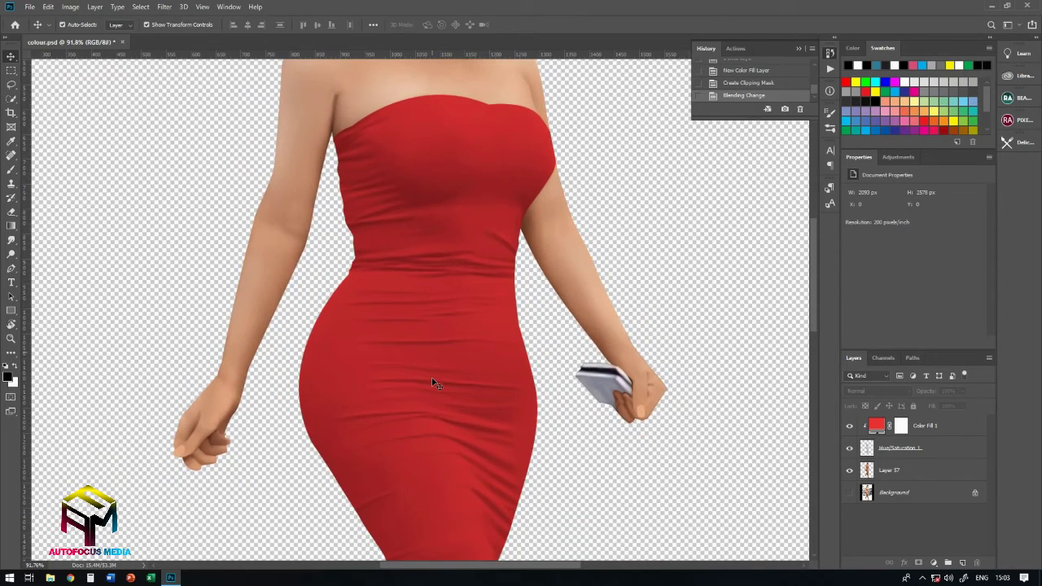
Step: Pan to show the head and dress, and reselect the Color Fill 1 layer
left_click(461, 350)
scroll(461, 353, "up", 1)
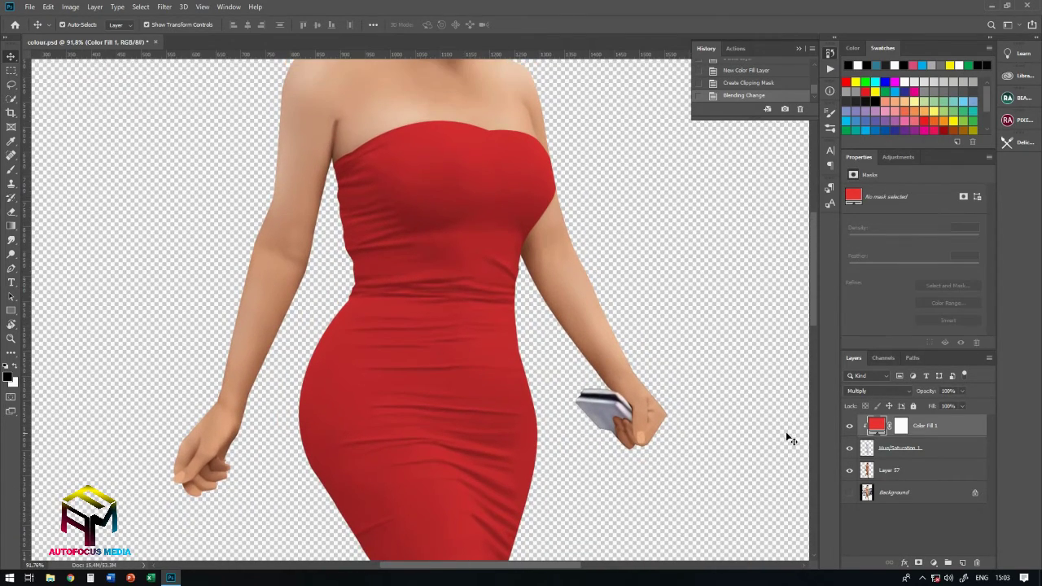
scroll(612, 364, "down", 1)
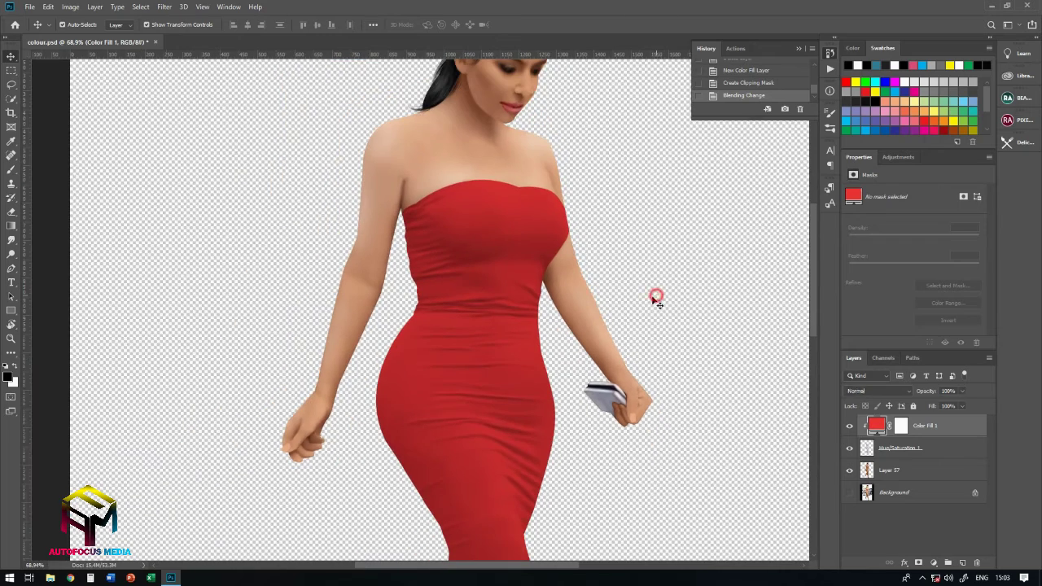
left_click(656, 295)
left_click_drag(656, 294, 603, 330)
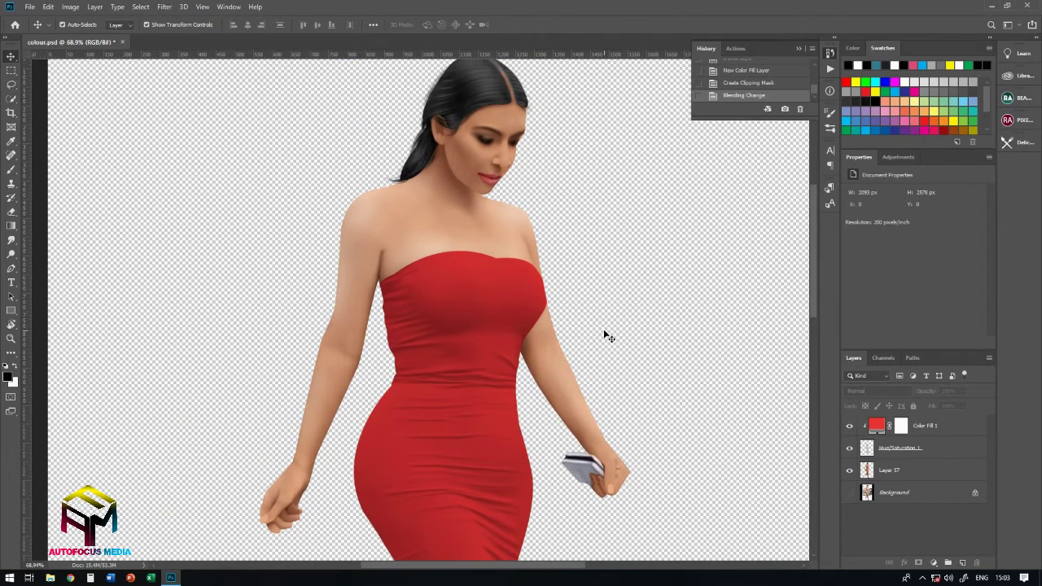
left_click(956, 428)
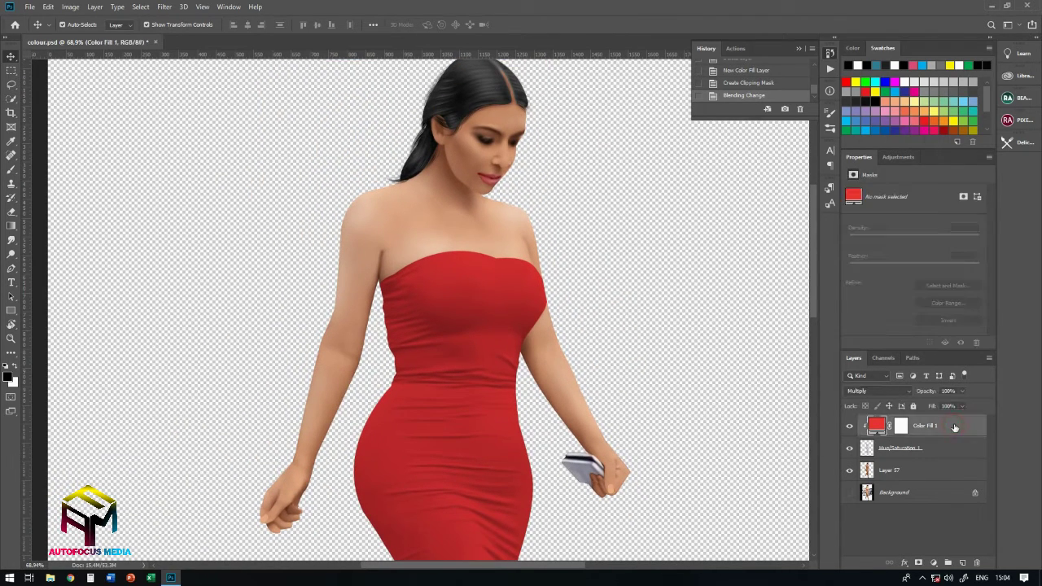
Step: Add a Curves 1 adjustment layer clipped to Color Fill 1
left_click(933, 564)
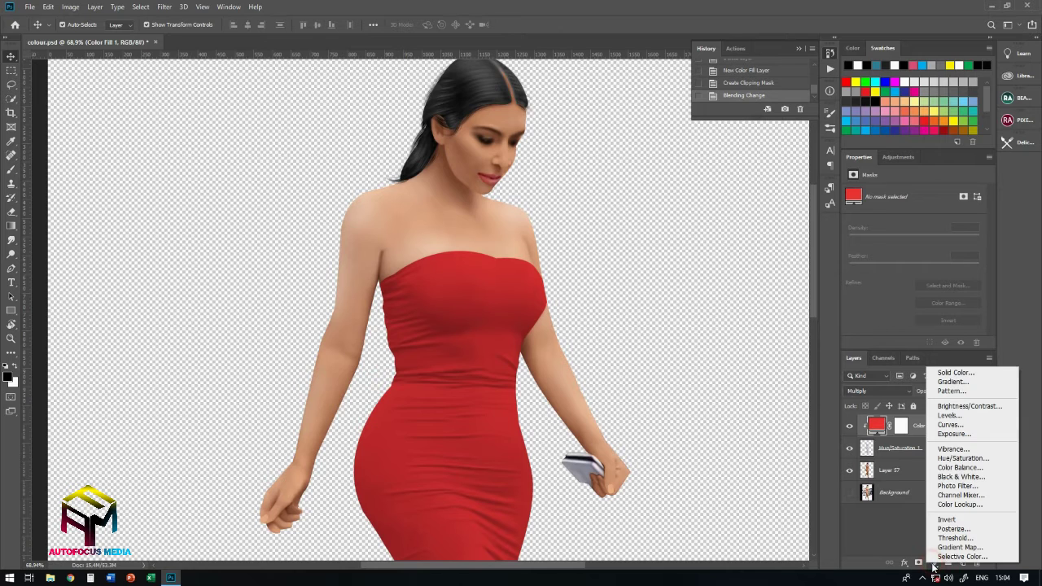
left_click(969, 427)
right_click(968, 425)
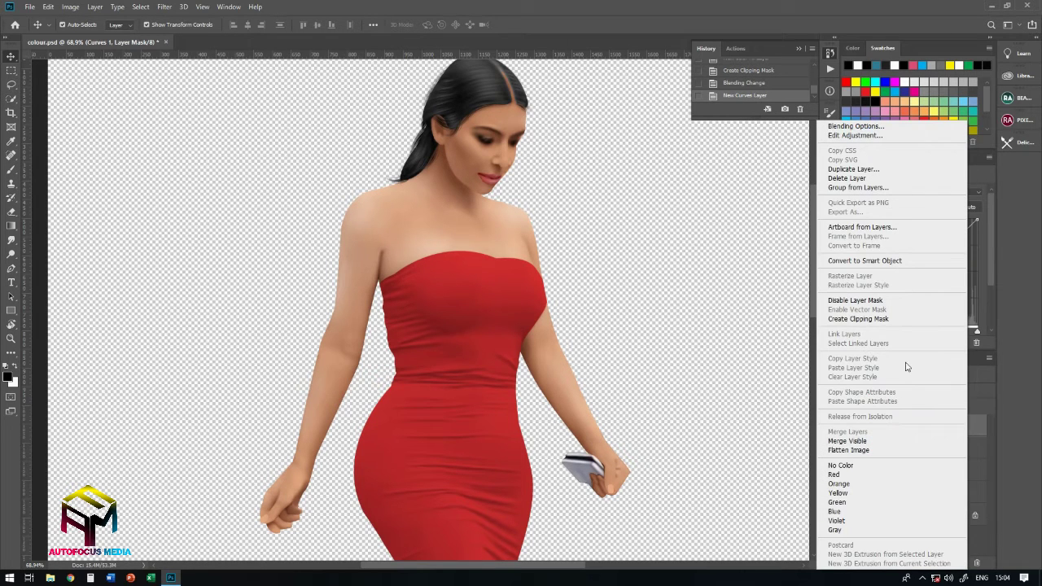
left_click(869, 319)
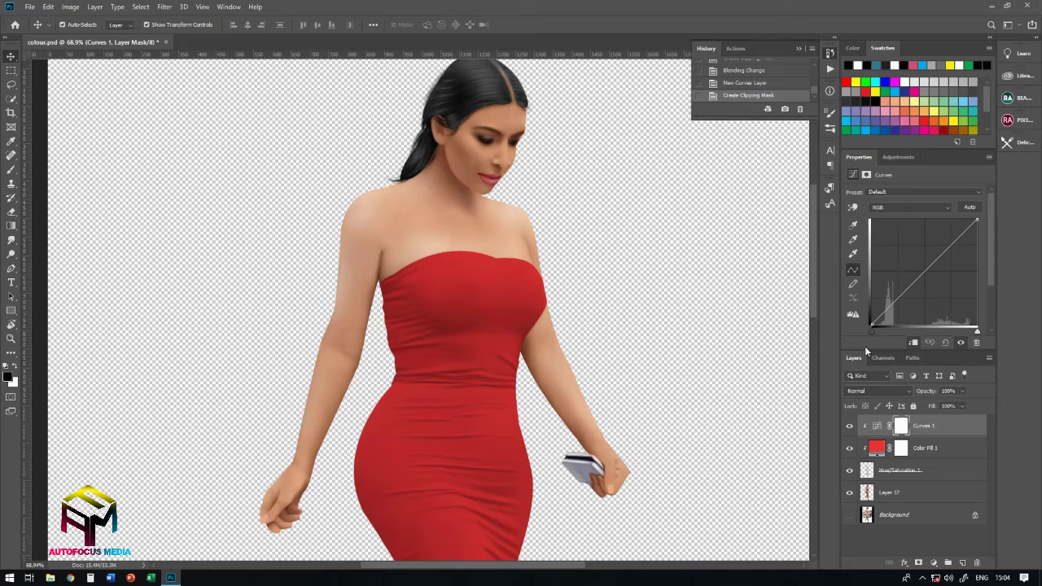
Step: Turn on the Curves targeted adjustment tool and zoom around the dress
left_click(854, 211)
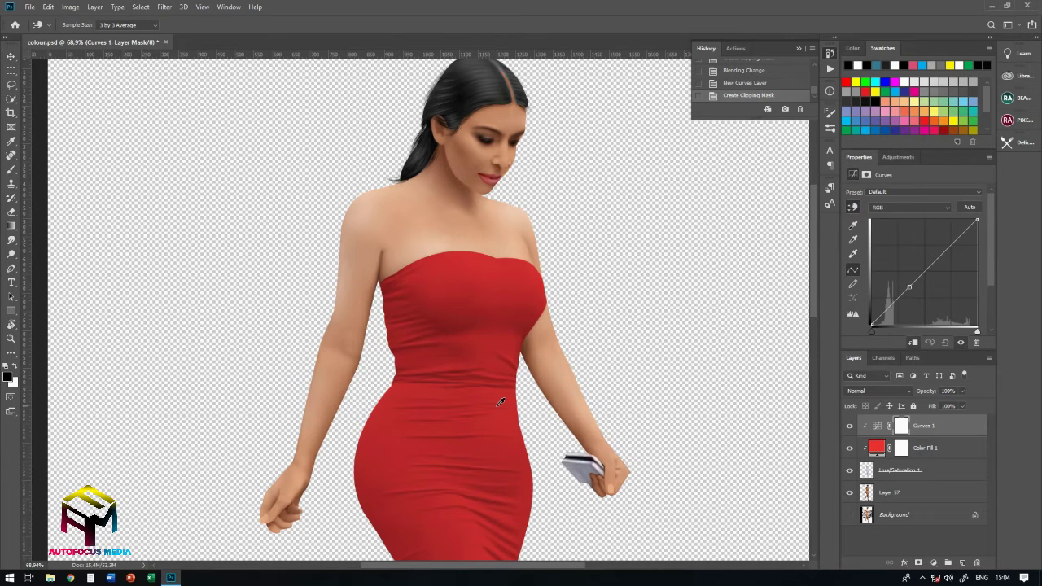
scroll(501, 401, "down", 3)
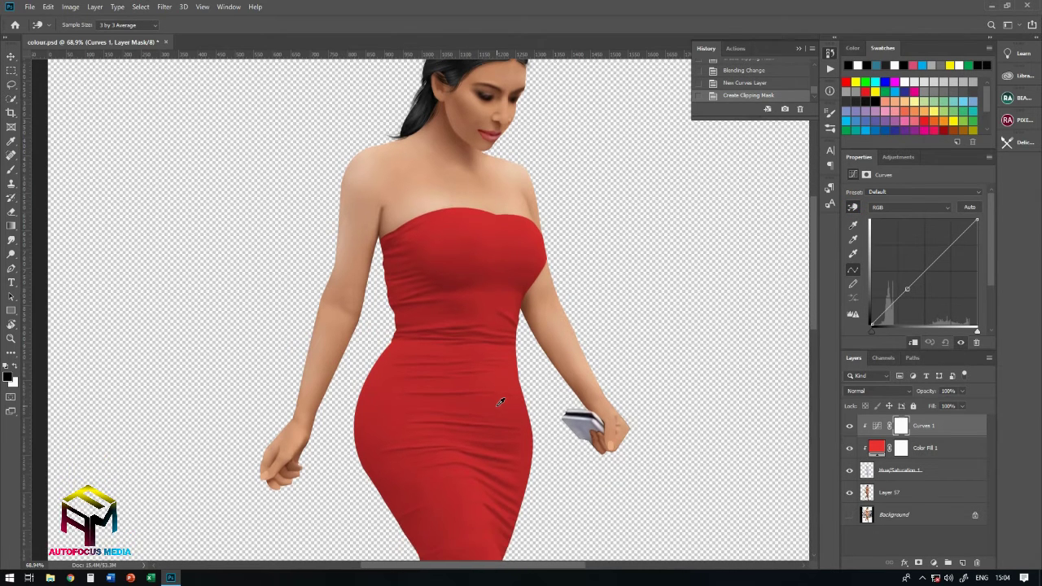
scroll(501, 401, "down", 1)
scroll(500, 402, "down", 1)
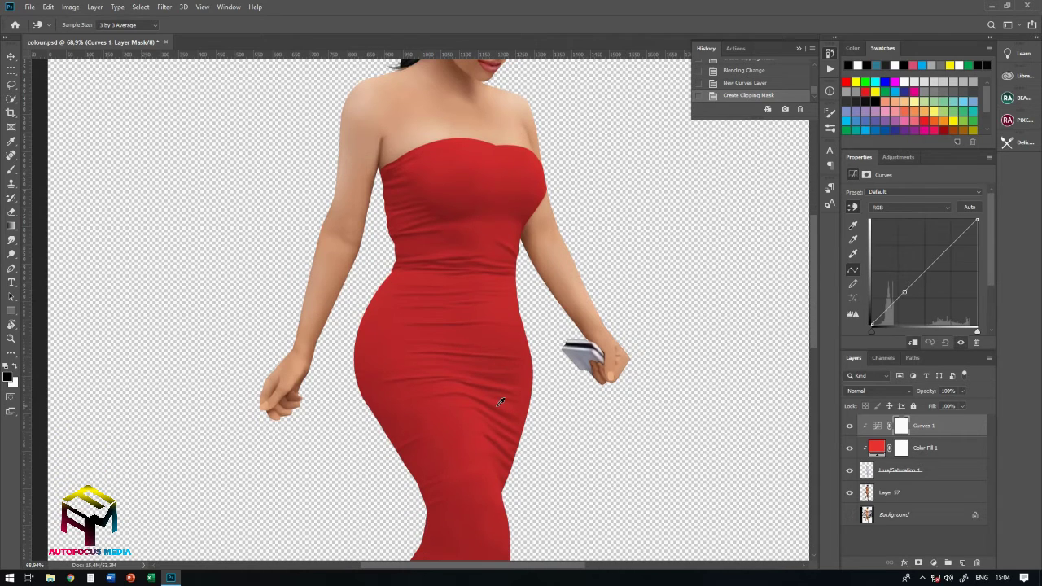
scroll(494, 396, "down", 1)
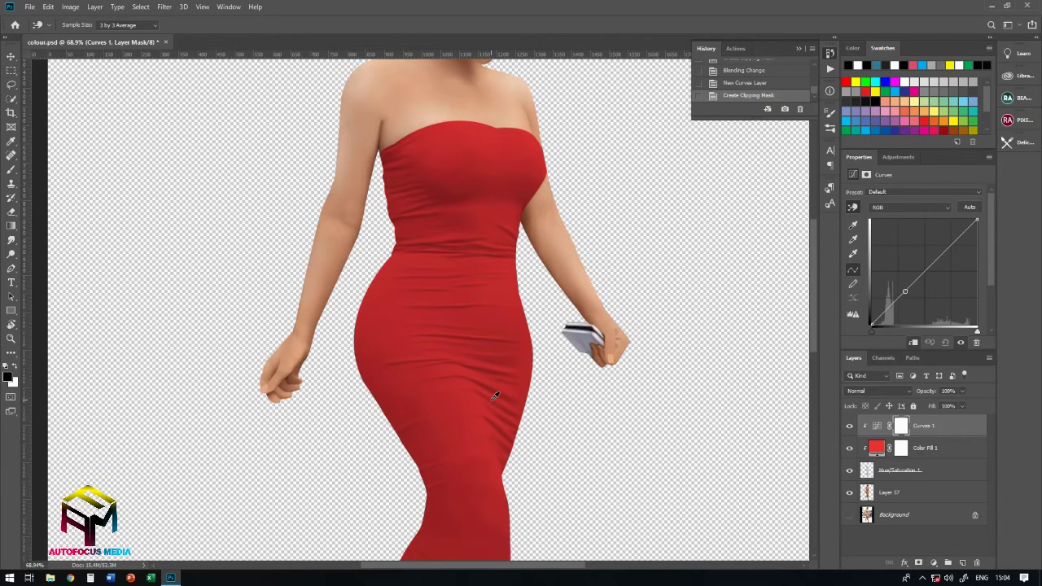
scroll(492, 381, "down", 1)
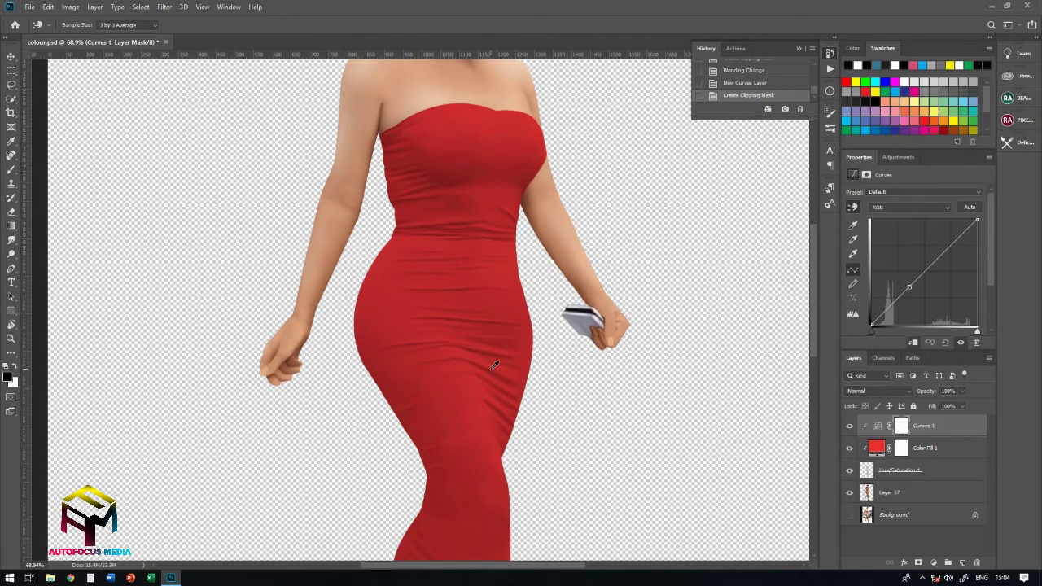
scroll(491, 360, "up", 1)
scroll(491, 357, "up", 1)
scroll(489, 354, "up", 1)
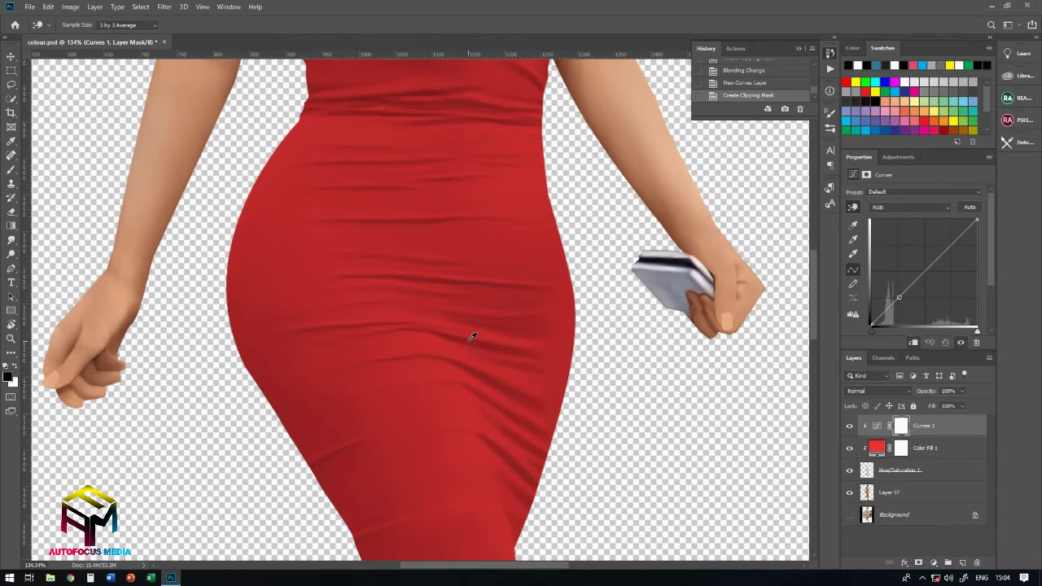
Step: Sample the dress to add a midtone point to the Curves 1 curve
left_click_drag(472, 337, 482, 352)
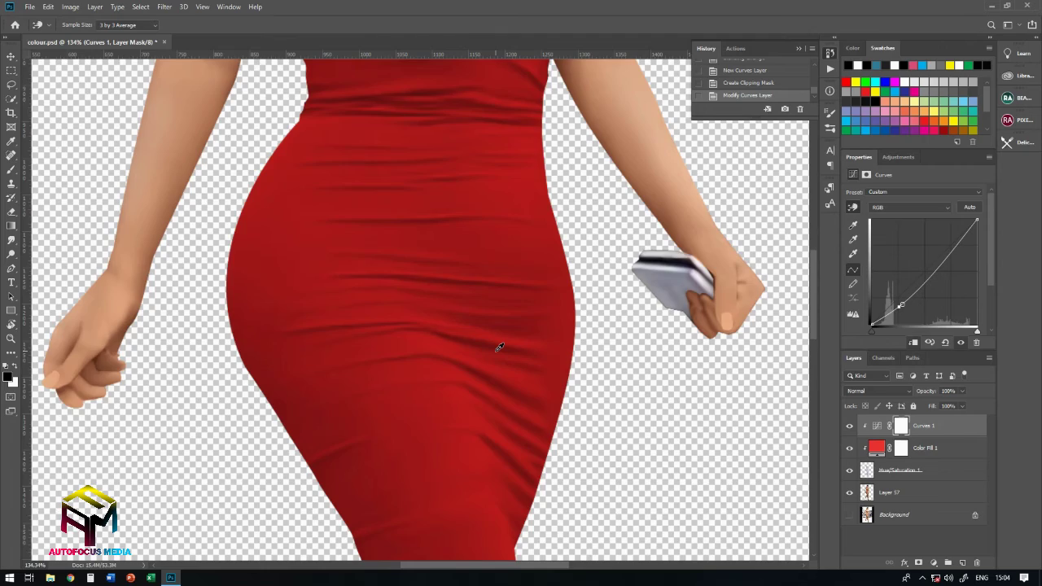
scroll(499, 348, "down", 3)
scroll(499, 348, "down", 2)
scroll(499, 348, "down", 2)
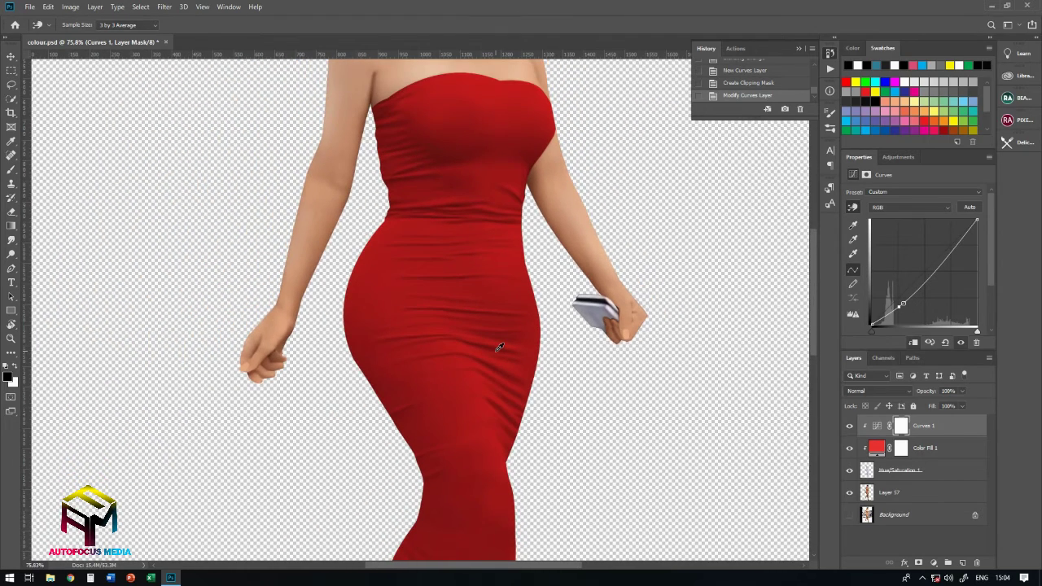
left_click_drag(499, 348, 500, 371)
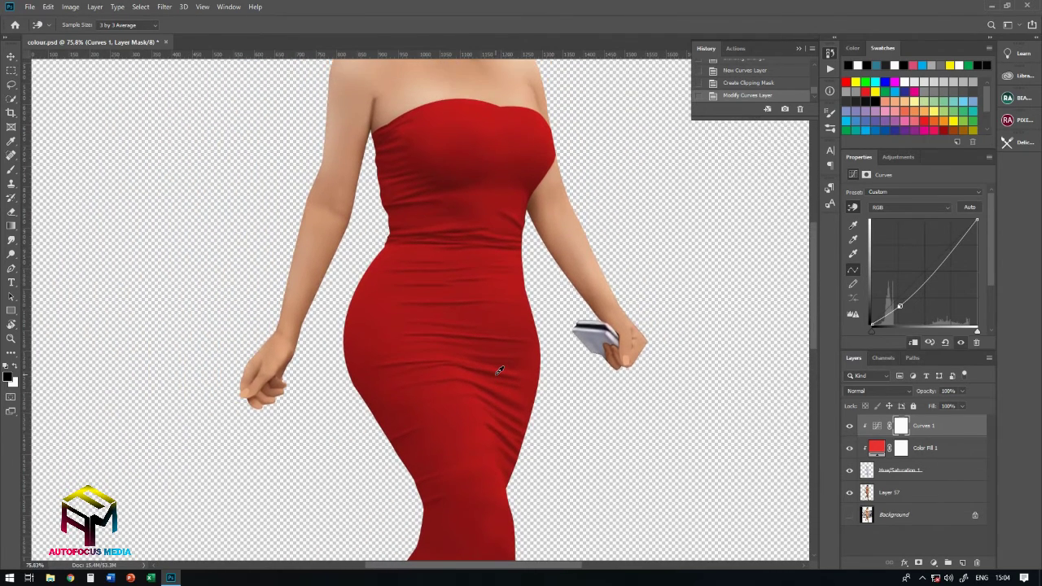
scroll(499, 370, "up", 1)
scroll(499, 370, "up", 1)
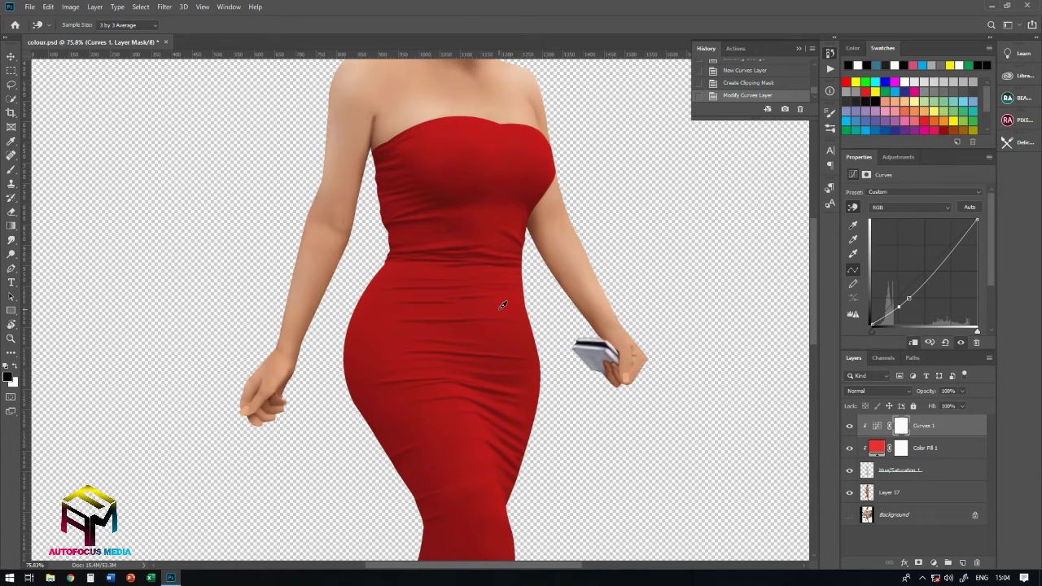
Step: Raise the curve point to brighten the red dress, then zoom out to 38.9%
left_click_drag(502, 309, 501, 299)
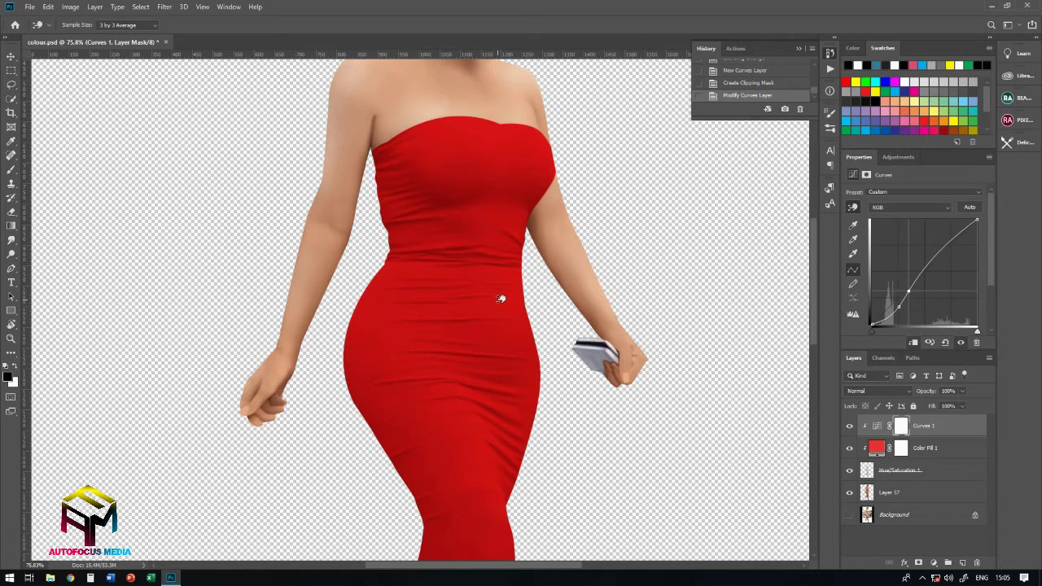
left_click_drag(501, 299, 502, 300)
scroll(537, 338, "down", 1)
scroll(537, 338, "down", 2)
scroll(529, 391, "down", 1)
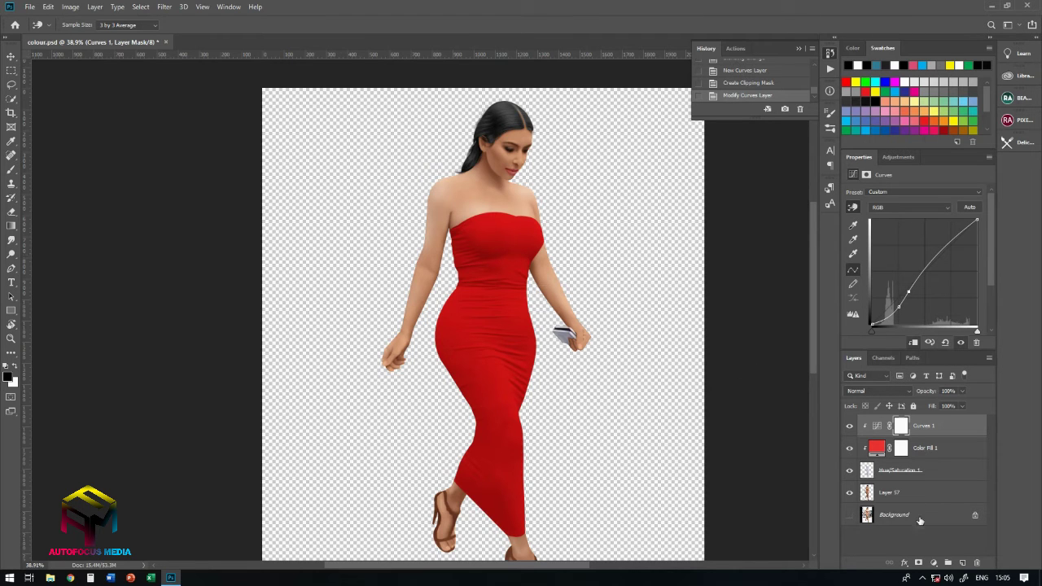
Step: Add a Curves 2 layer clipped to the dress and steepen its curve to lighten it pink
left_click(934, 563)
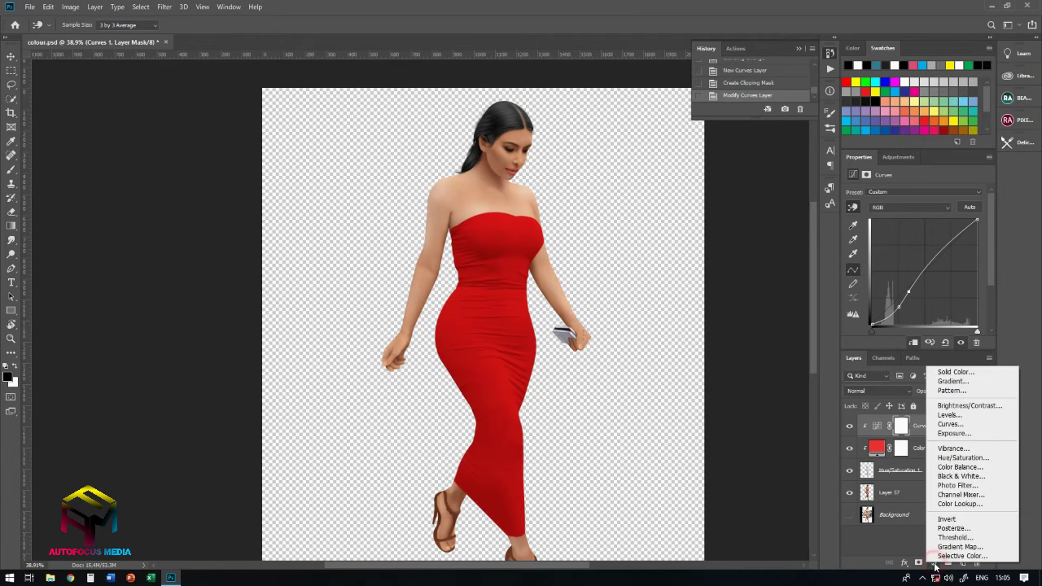
left_click(962, 428)
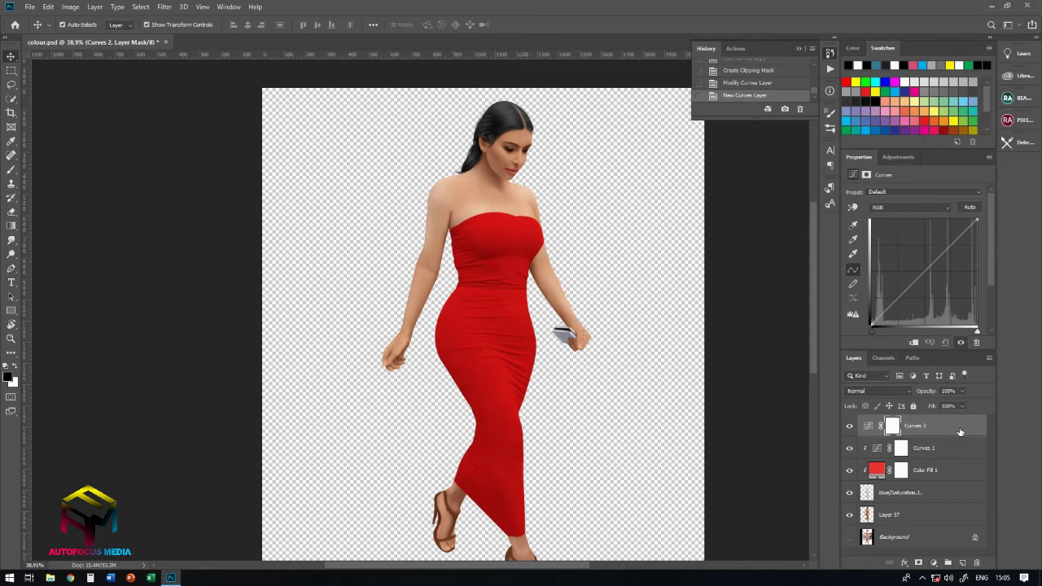
right_click(960, 428)
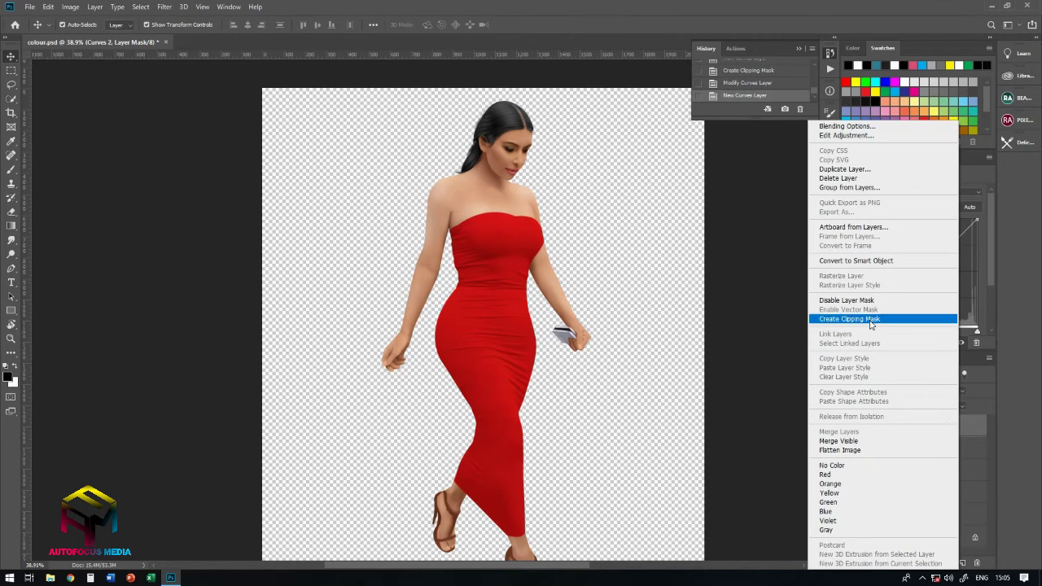
left_click(871, 320)
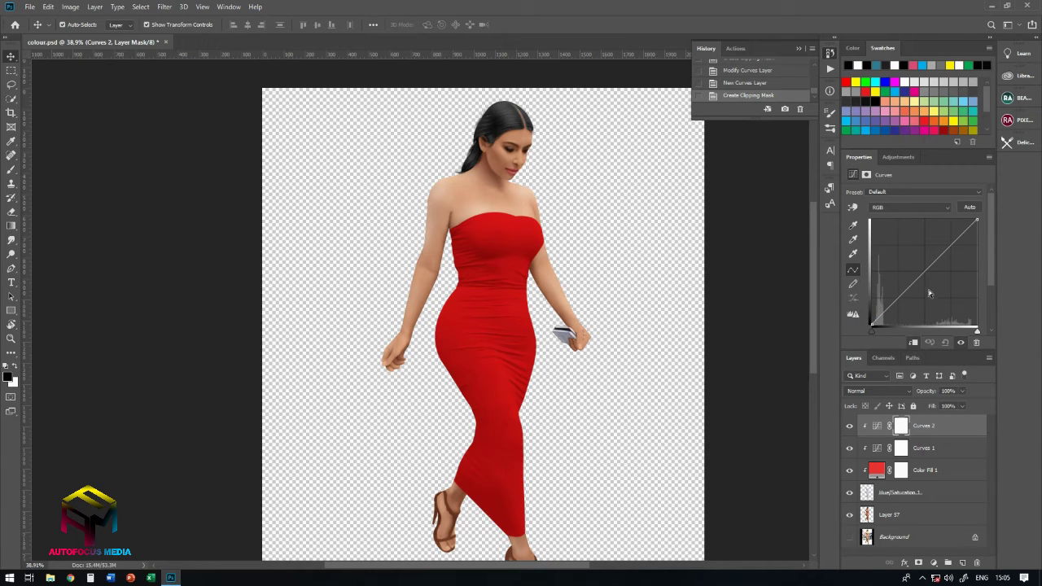
left_click_drag(904, 290, 883, 269)
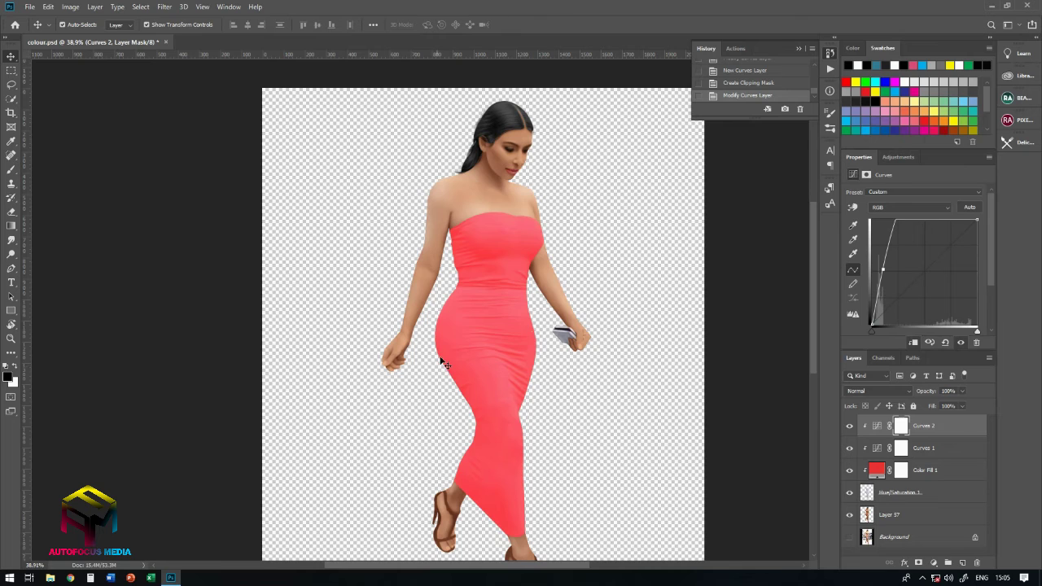
Step: Set Curves 2's Blend If Underlying Layer slider to a split 53/122–255 so only brighter dress areas lighten
double_click(955, 426)
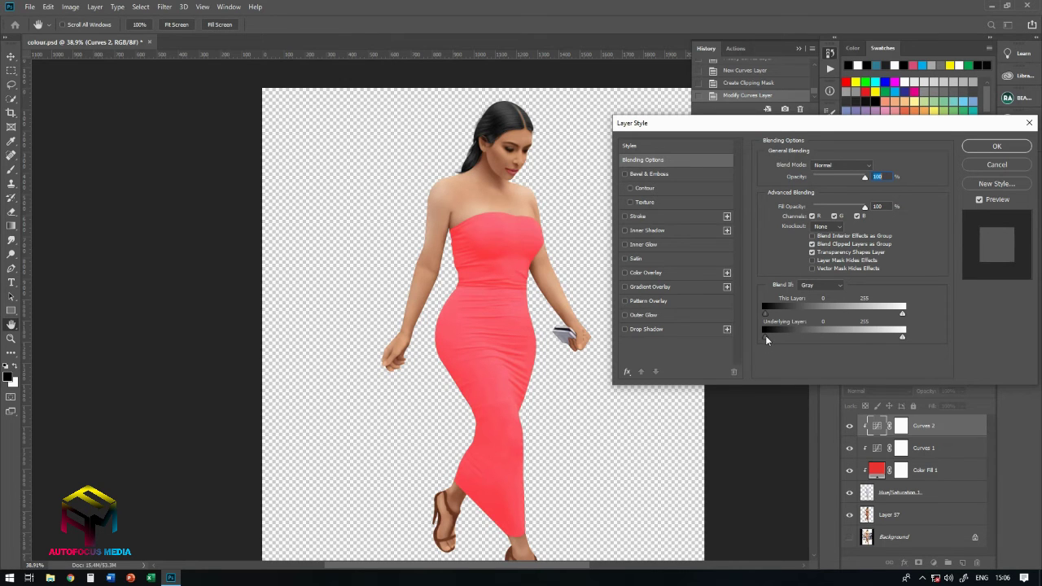
left_click_drag(785, 336, 805, 337)
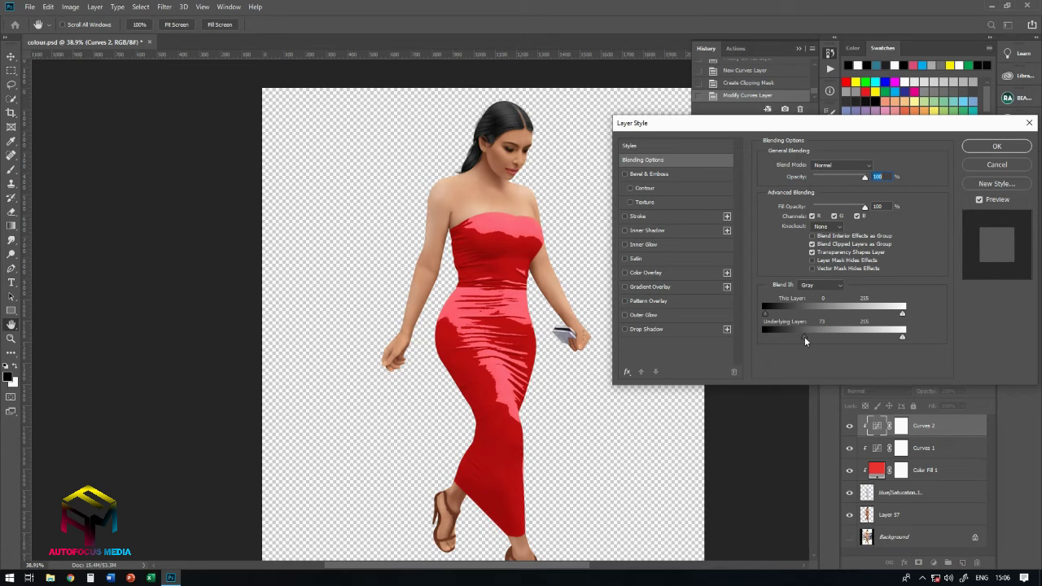
left_click_drag(804, 336, 802, 340)
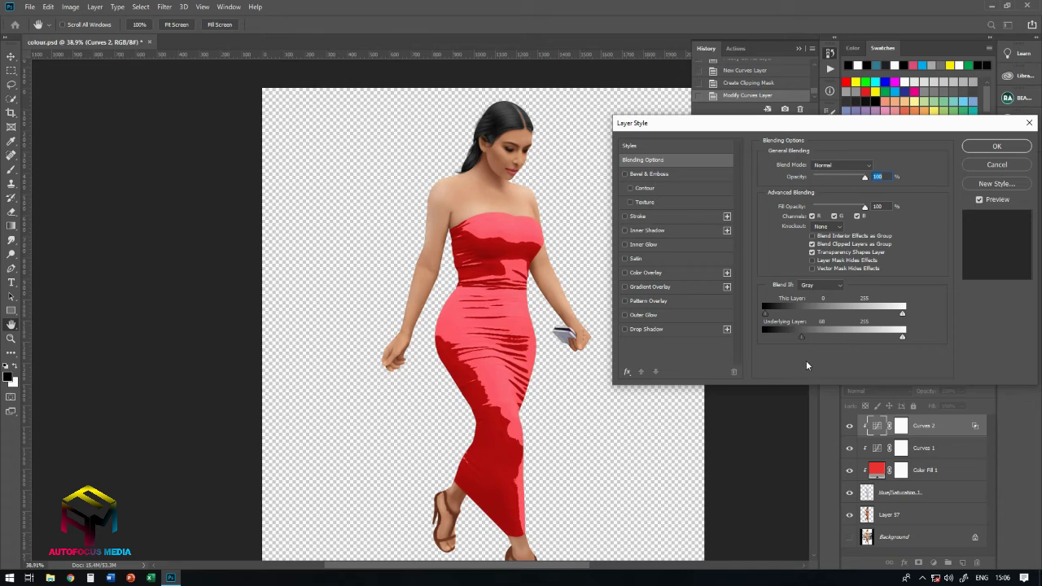
key("alt")
left_click_drag(801, 337, 801, 338)
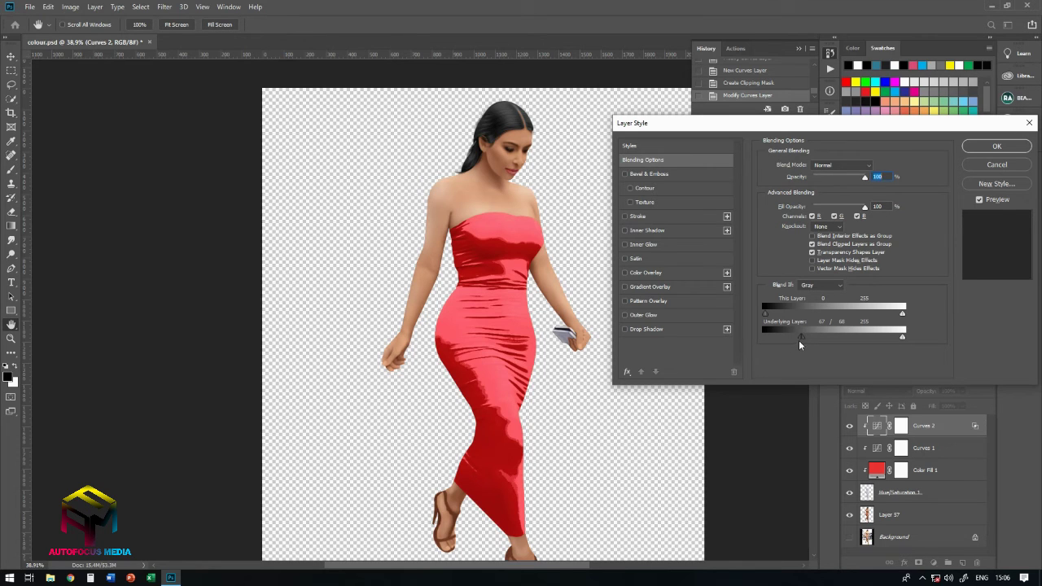
mouse_move(803, 335)
left_mouse_down()
mouse_move(841, 342)
mouse_move(790, 338)
left_mouse_up()
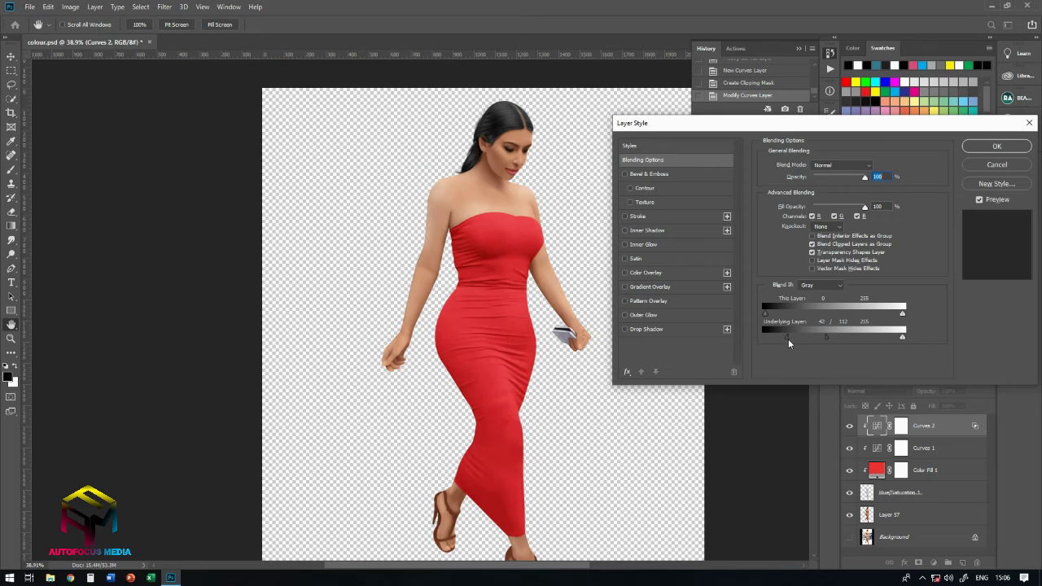
mouse_move(823, 338)
left_mouse_down()
mouse_move(808, 339)
mouse_move(831, 343)
mouse_move(796, 342)
left_mouse_up()
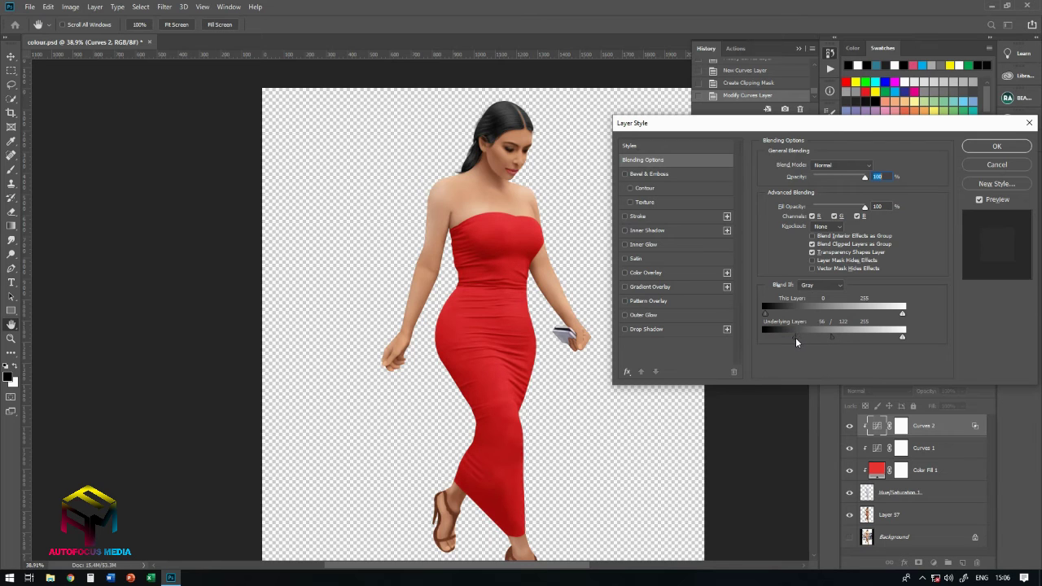
left_click_drag(798, 338, 796, 339)
Step: Apply the Curves 2 blend settings, deselect the layer and zoom in on the red dress
left_click(997, 146)
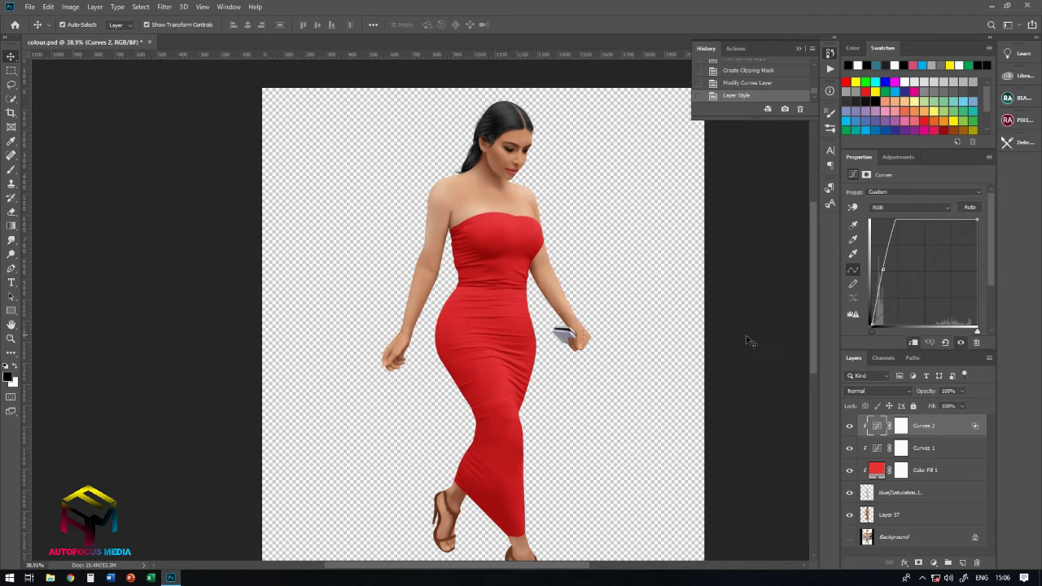
left_click(605, 359)
scroll(605, 358, "down", 2)
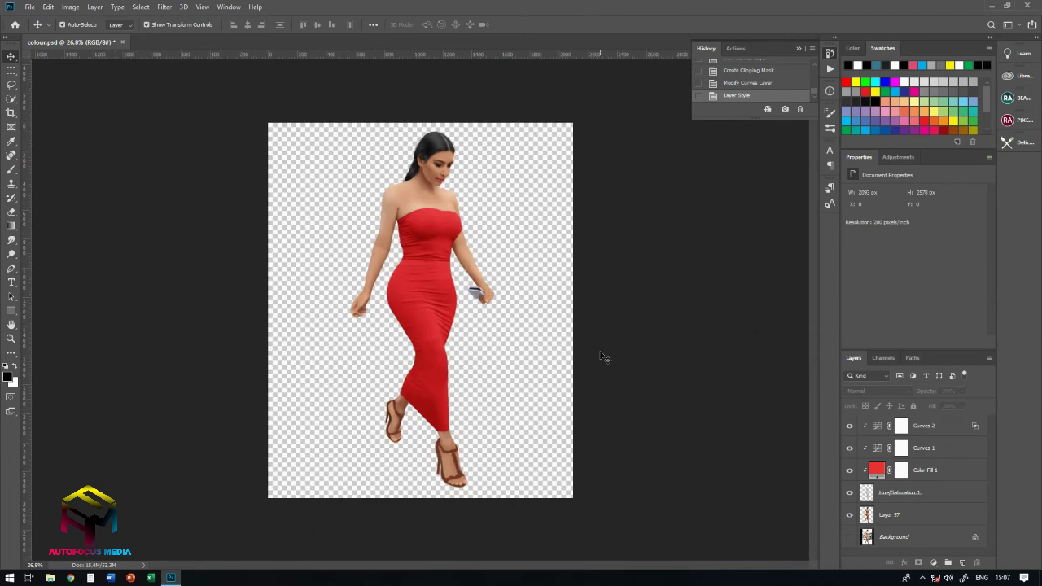
scroll(384, 326, "up", 2)
scroll(400, 286, "up", 2)
scroll(399, 293, "up", 2)
scroll(399, 293, "down", 3)
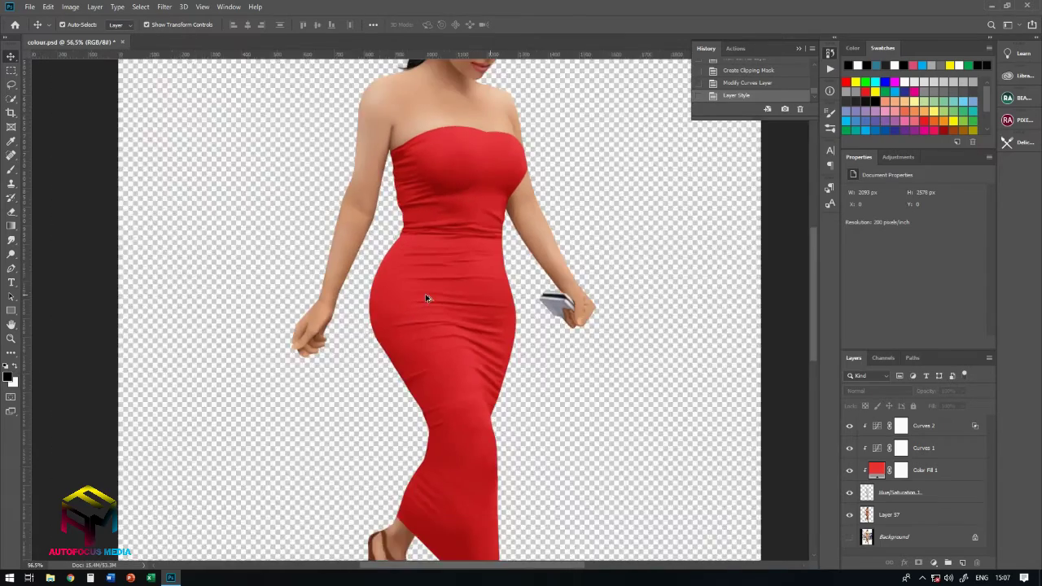
scroll(429, 296, "down", 4)
scroll(429, 358, "up", 3)
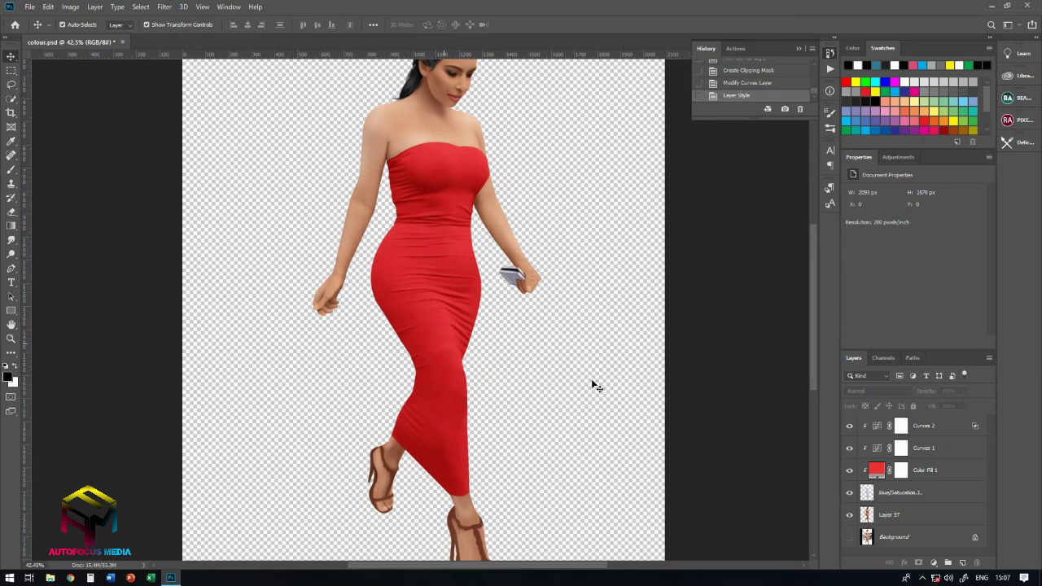
Step: Try magenta, purple and yellow shades for the Color Fill 1 colour
double_click(877, 472)
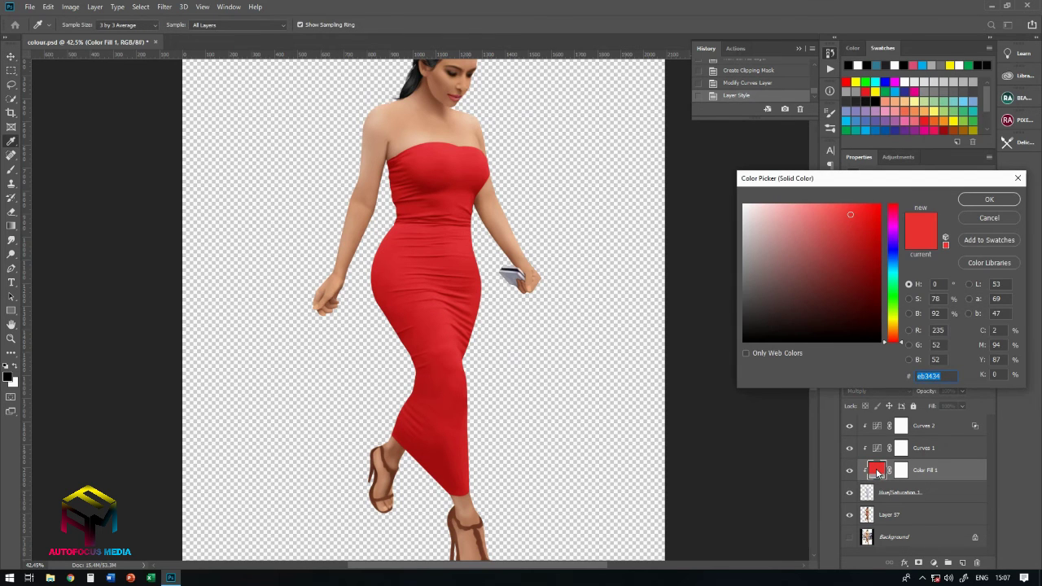
left_click(897, 231)
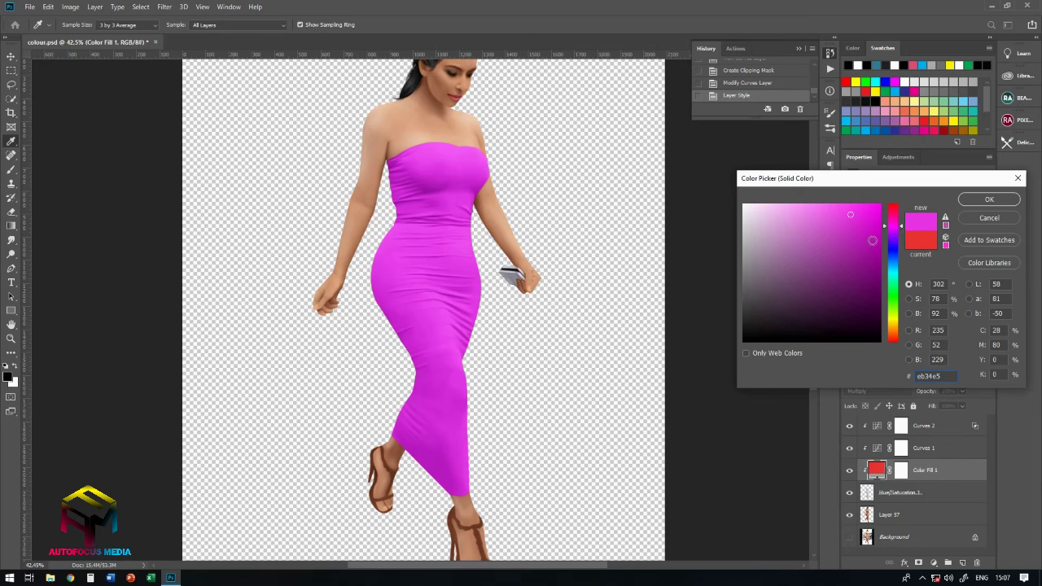
mouse_move(844, 236)
left_mouse_down()
mouse_move(845, 259)
mouse_move(847, 250)
left_mouse_up()
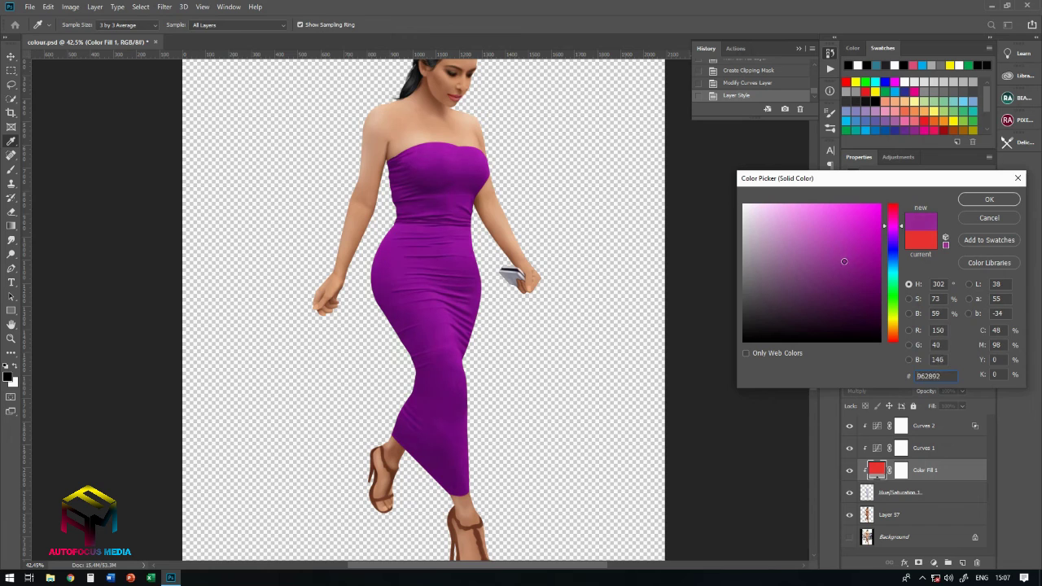
left_click(899, 323)
mouse_move(847, 248)
left_mouse_down()
mouse_move(848, 283)
mouse_move(855, 219)
mouse_move(854, 269)
mouse_move(856, 255)
left_mouse_up()
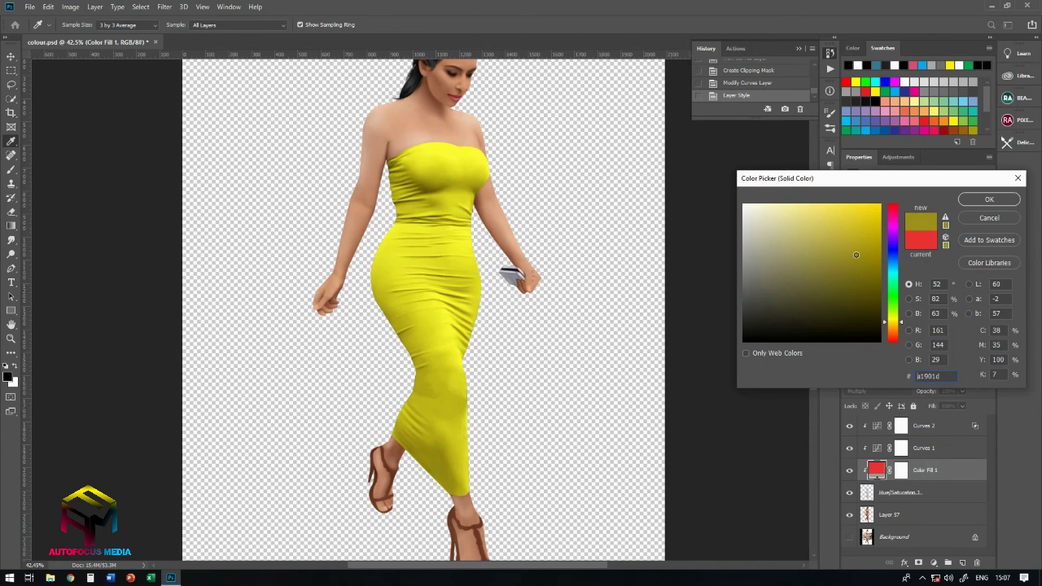
left_click(877, 90)
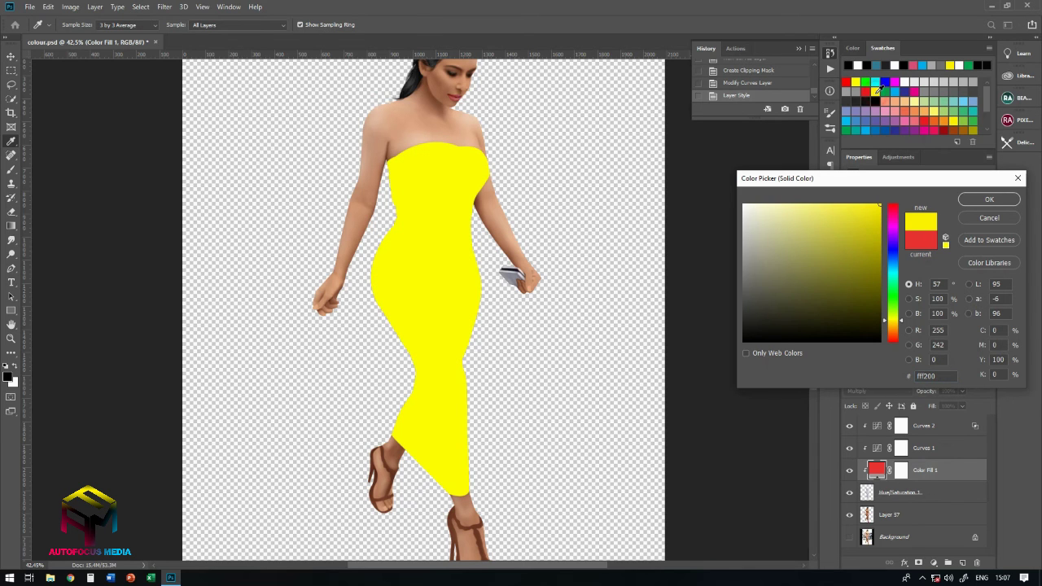
Step: Settle the Color Fill 1 colour on near-black dark grey 4e4b4e and confirm it
mouse_move(862, 244)
left_mouse_down()
mouse_move(860, 269)
mouse_move(819, 236)
mouse_move(850, 277)
left_mouse_up()
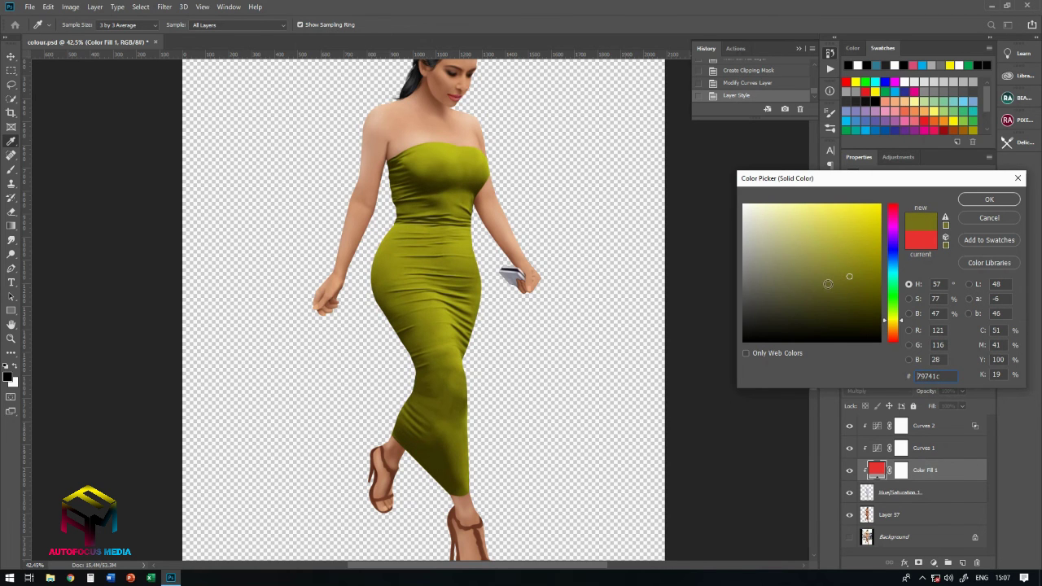
left_click_drag(895, 255, 894, 228)
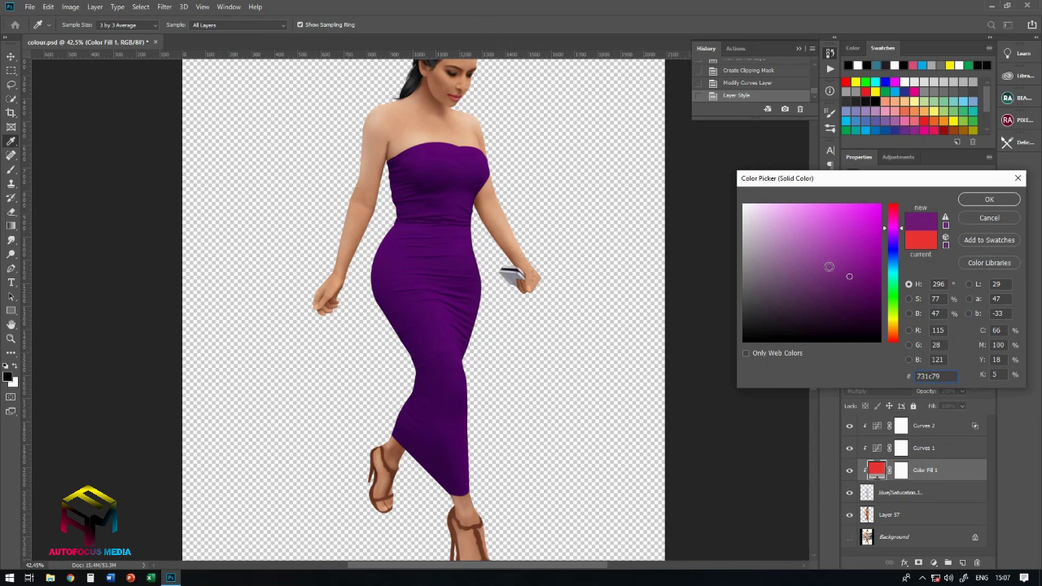
left_click_drag(805, 263, 749, 300)
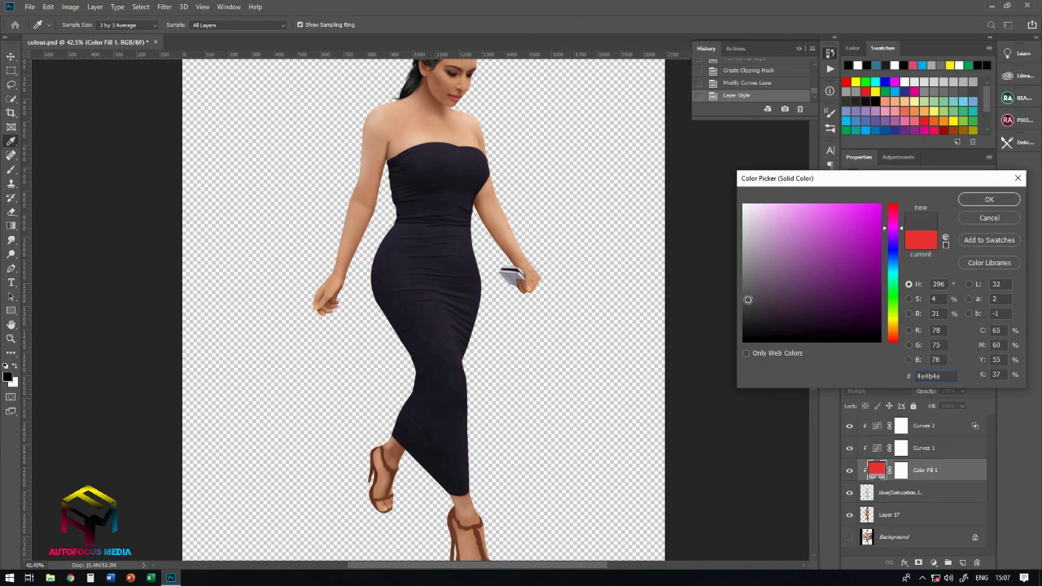
left_click(975, 205)
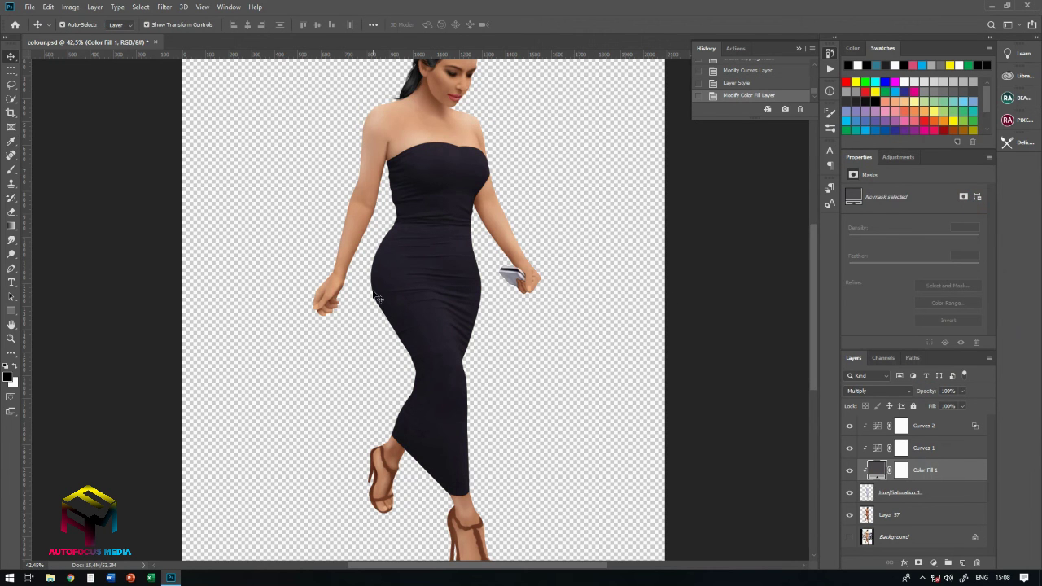
scroll(377, 297, "down", 3)
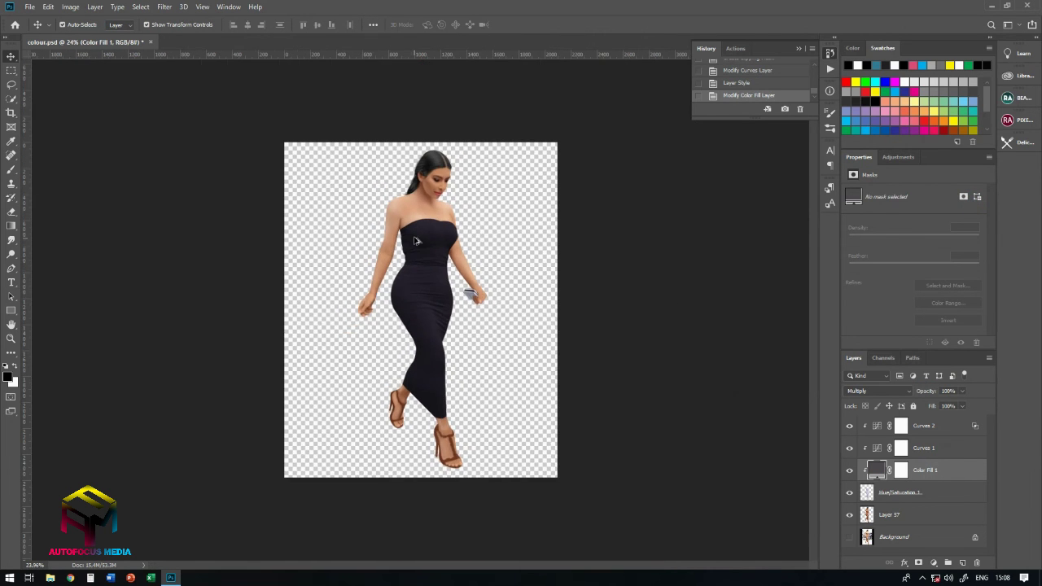
scroll(415, 241, "up", 2)
scroll(415, 241, "up", 3)
scroll(414, 241, "up", 2)
scroll(414, 241, "up", 2)
scroll(415, 241, "down", 1)
scroll(414, 241, "down", 3)
scroll(415, 241, "down", 3)
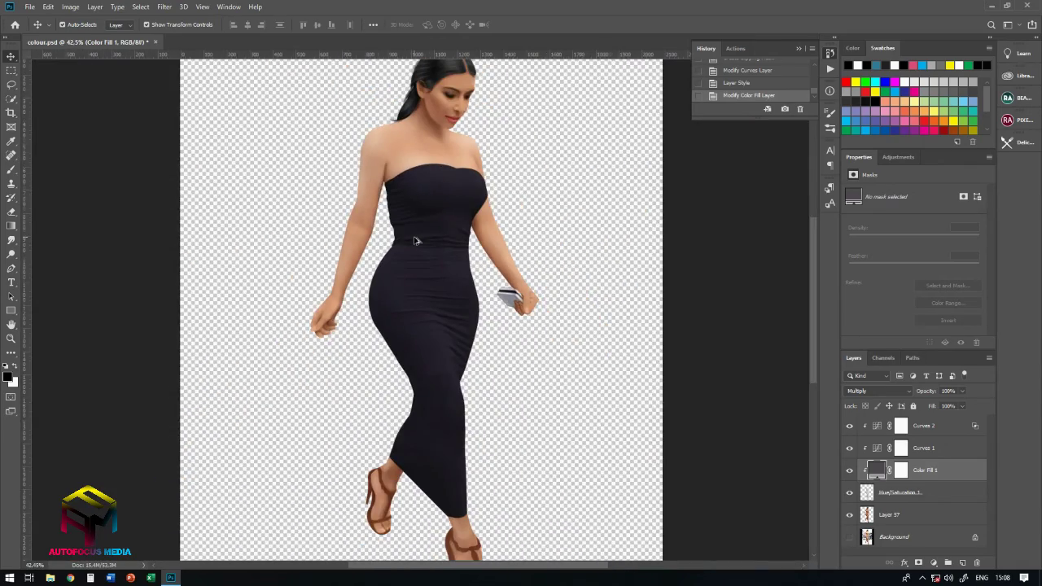
scroll(415, 241, "down", 1)
scroll(420, 264, "up", 3)
scroll(424, 265, "down", 1)
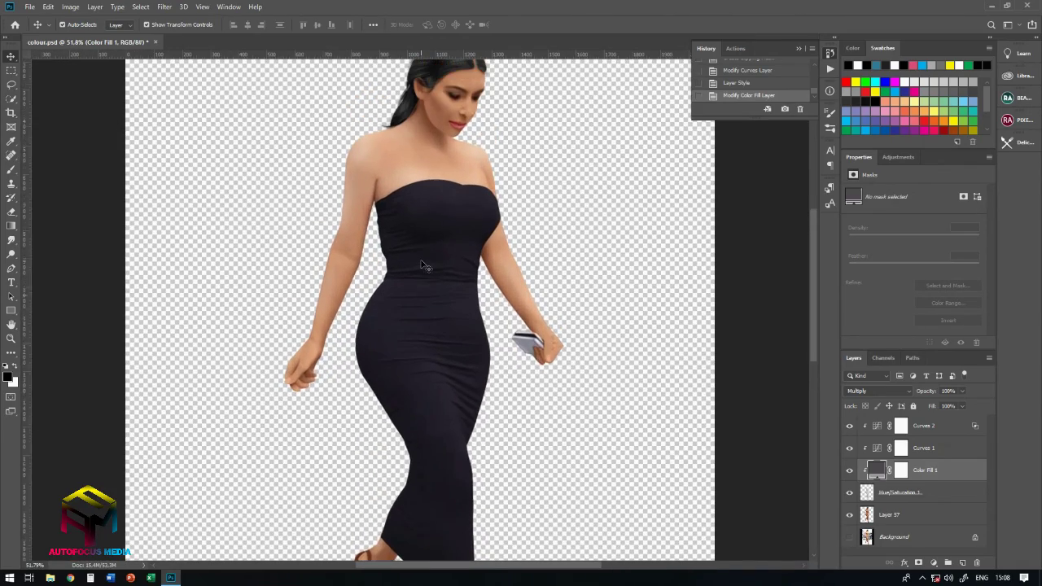
scroll(422, 265, "up", 2)
scroll(423, 266, "up", 1)
scroll(423, 265, "up", 1)
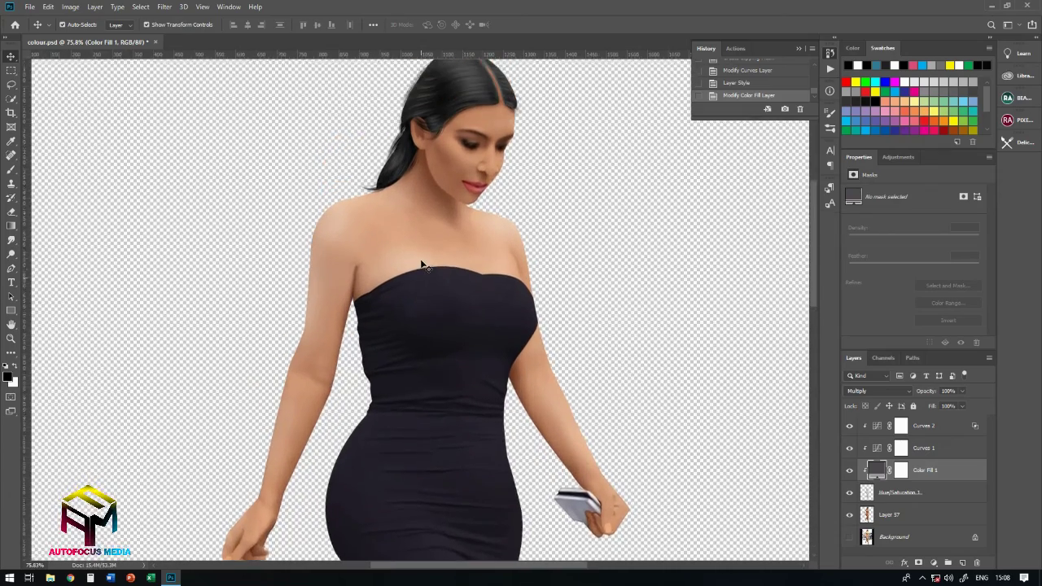
scroll(423, 266, "up", 1)
scroll(432, 295, "up", 1)
scroll(432, 296, "down", 2)
scroll(430, 295, "down", 1)
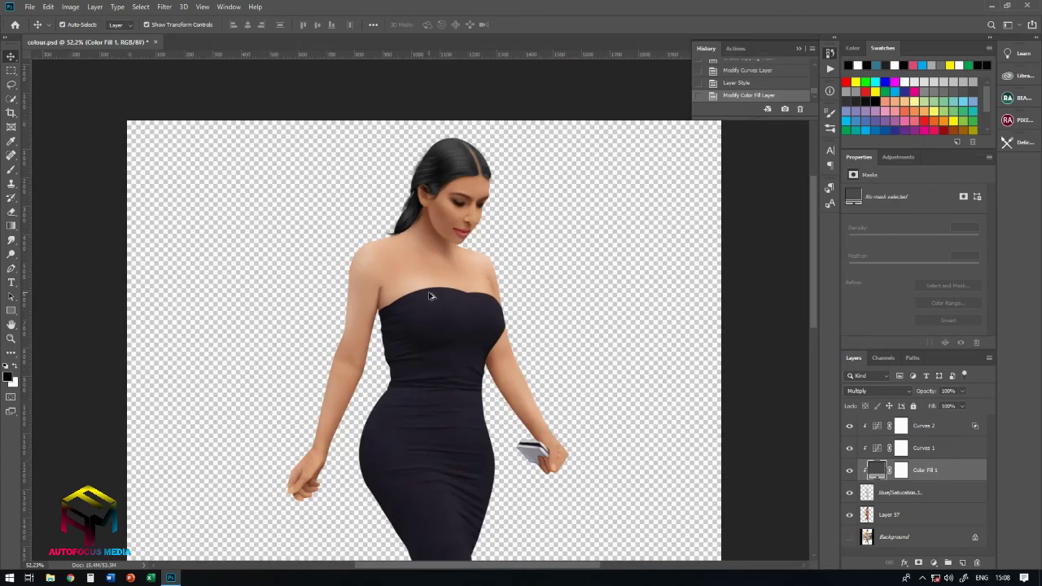
scroll(430, 295, "down", 2)
scroll(422, 256, "up", 3)
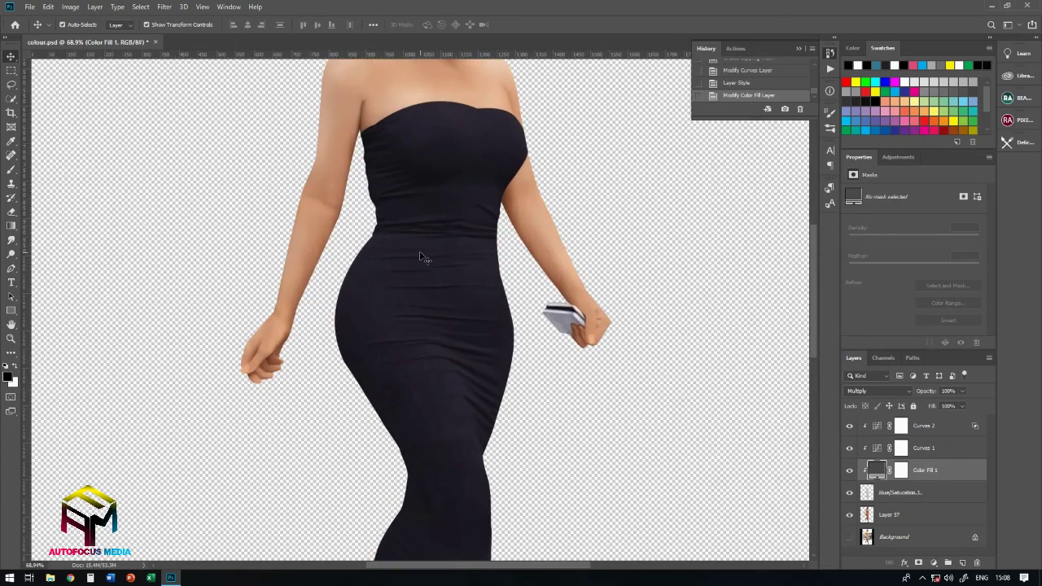
scroll(422, 256, "down", 2)
scroll(422, 256, "down", 2)
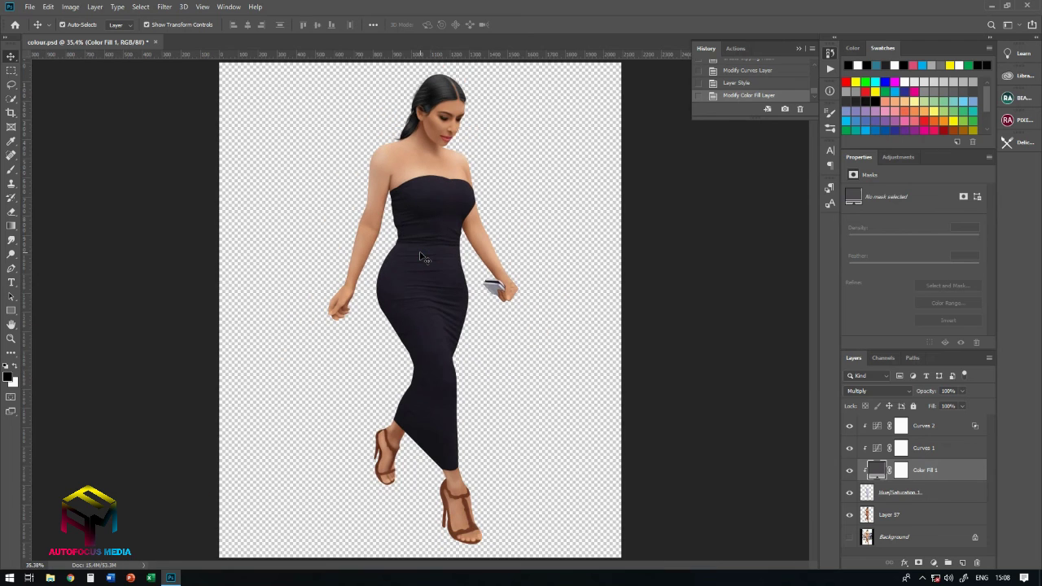